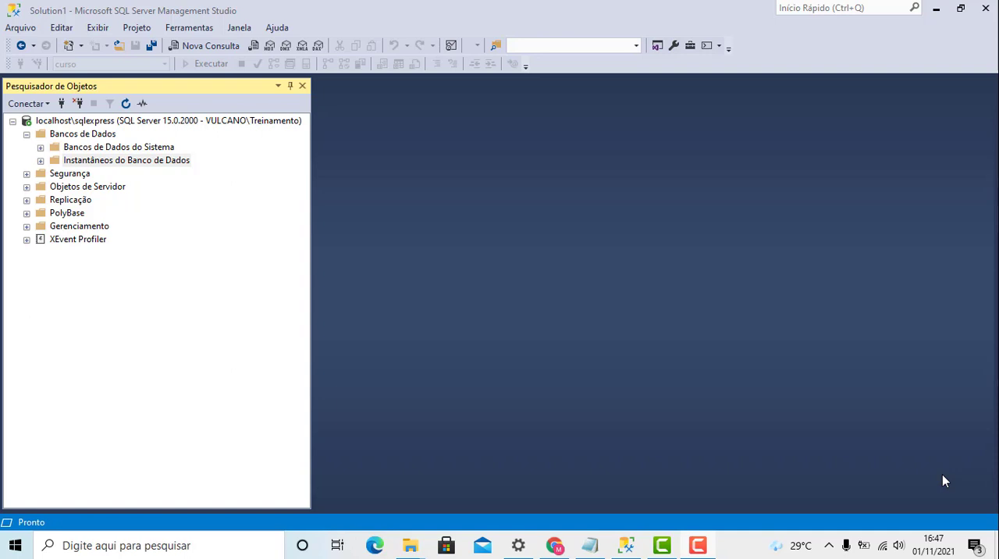
# - Switch to Chrome and open the copied Google Drive share link for Curso.bak in a new tab
pyautogui.click(559, 544)
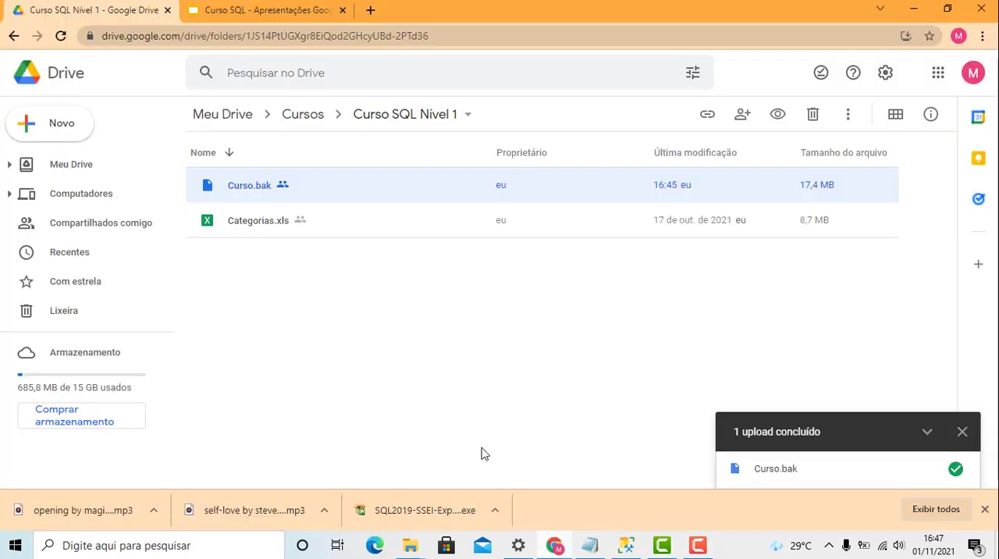
pyautogui.click(371, 10)
pyautogui.click(416, 37)
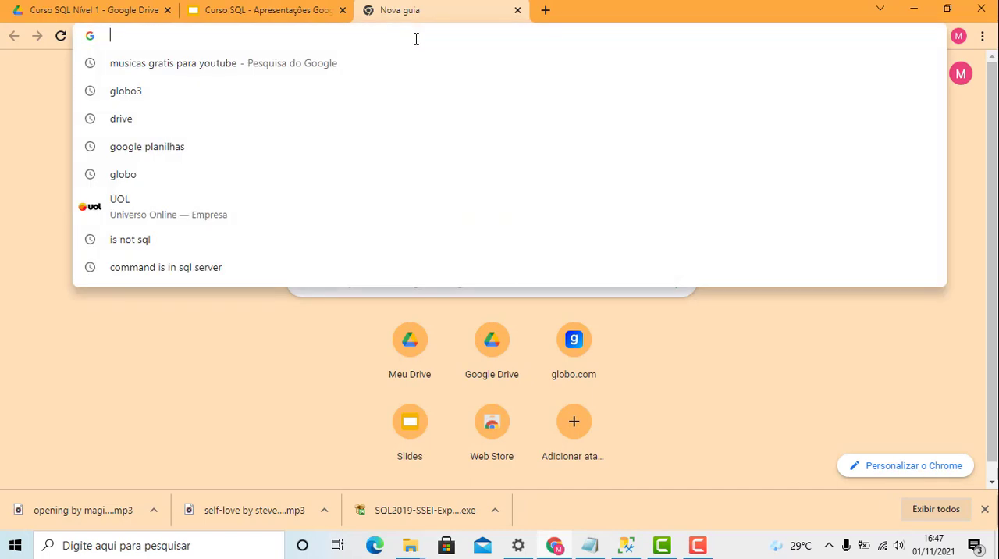
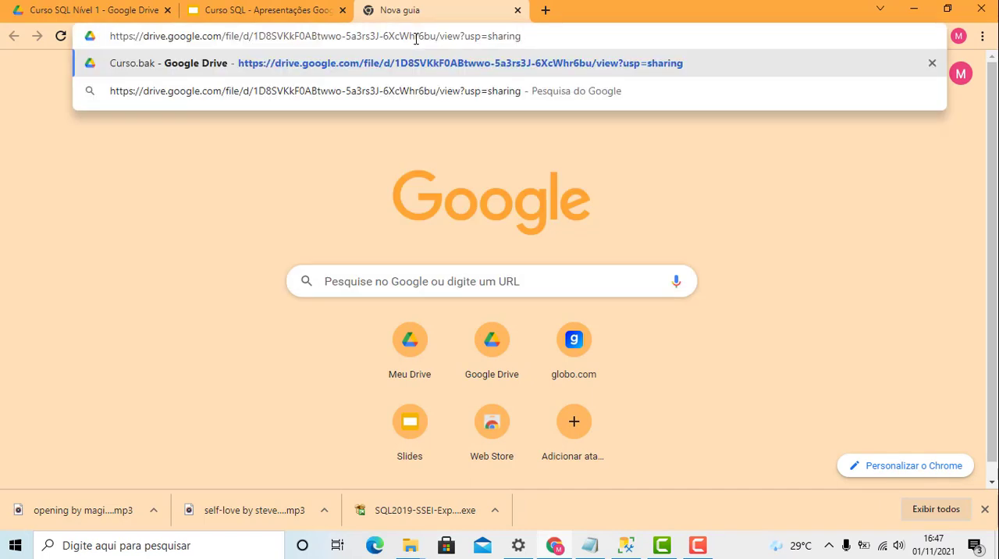
pyautogui.press('Return')
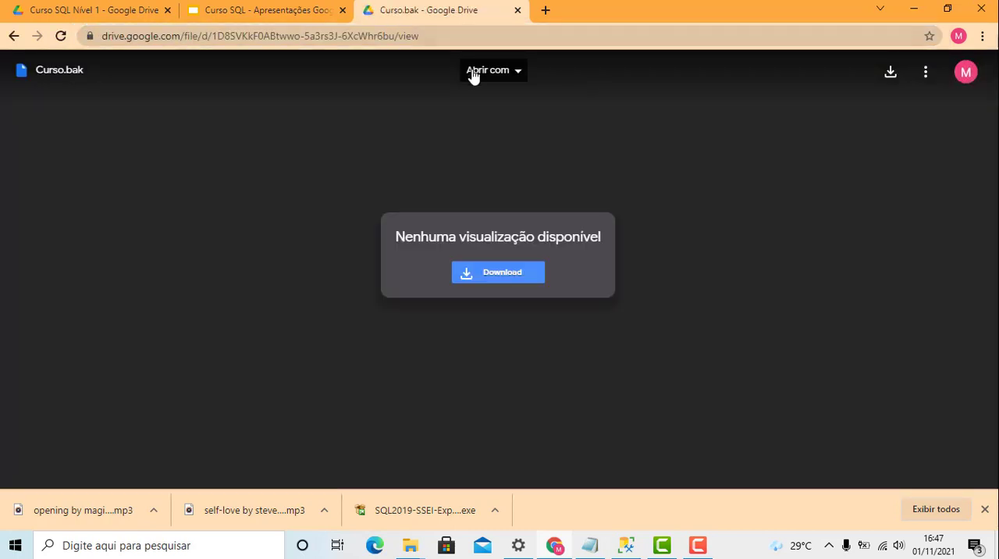
# - Download Curso.bak from Google Drive and delete the downloaded copy, Curso (1).bak, from the Downloads folder
pyautogui.click(499, 277)
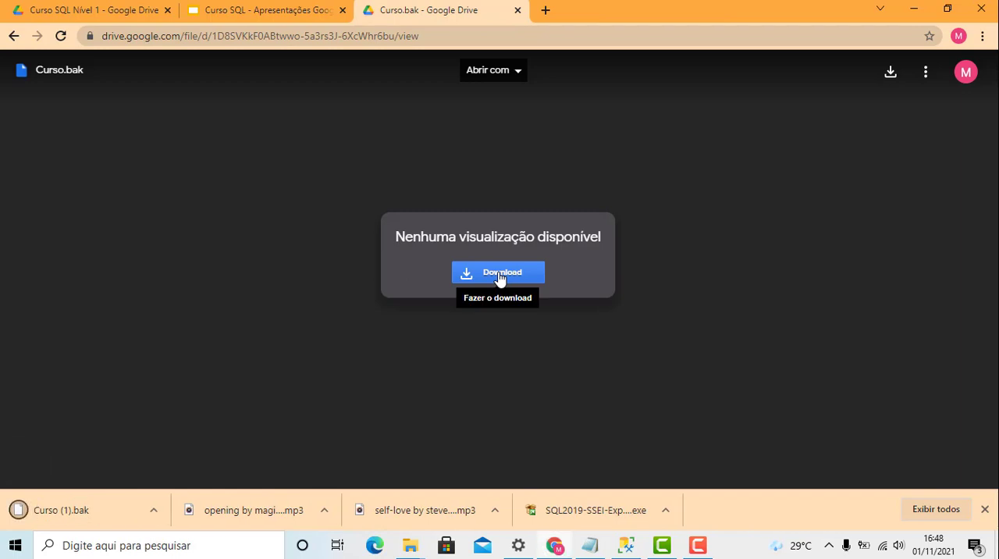
pyautogui.rightClick(68, 517)
pyautogui.click(121, 477)
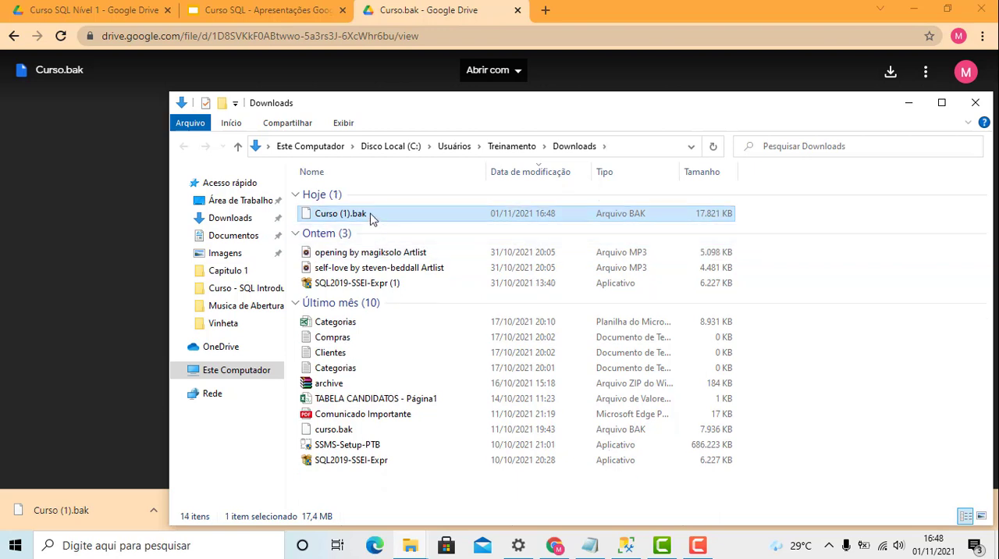
pyautogui.click(370, 215)
pyautogui.click(387, 232)
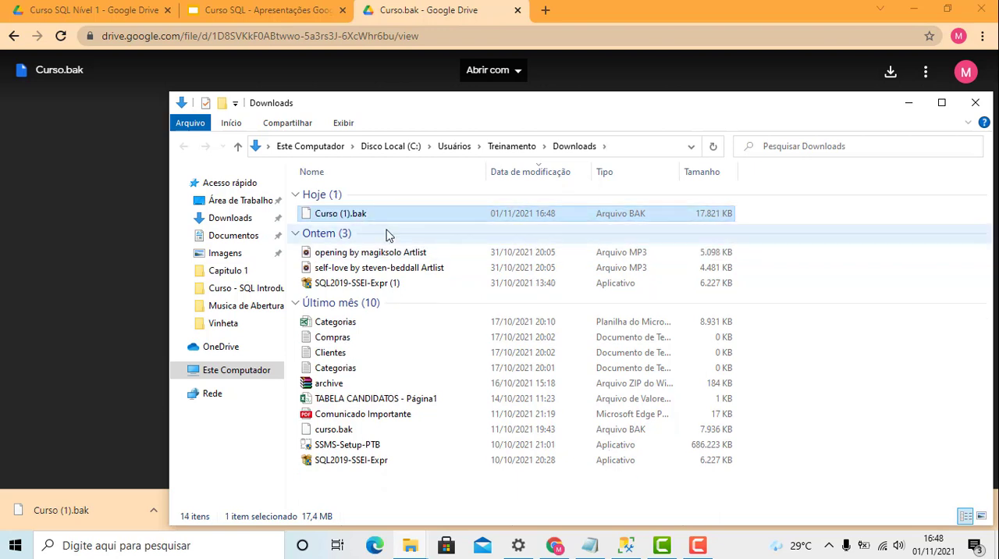
pyautogui.click(364, 218)
pyautogui.press('Delete')
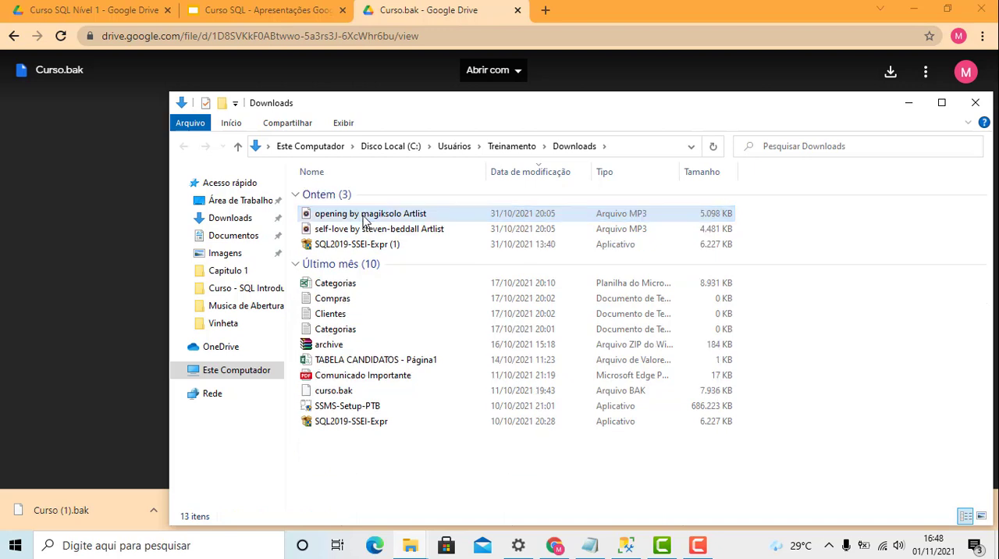
# - Download Curso.bak from Google Drive again and show the downloaded file in its folder
pyautogui.click(456, 36)
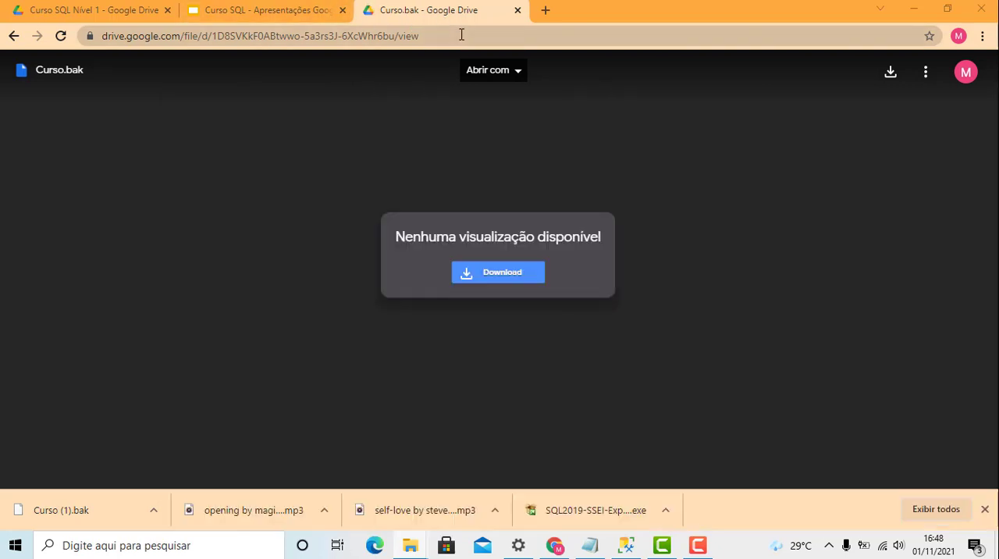
pyautogui.click(499, 272)
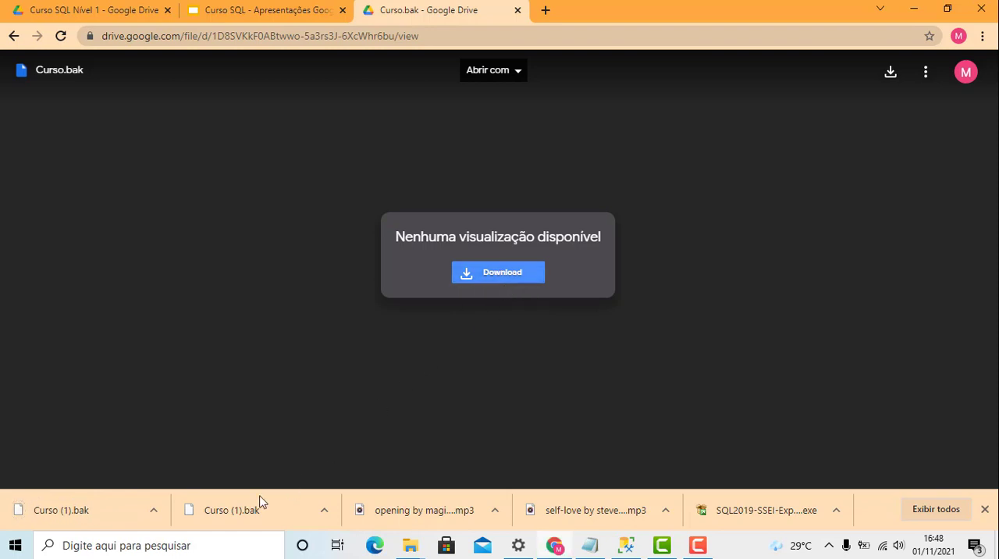
pyautogui.rightClick(82, 515)
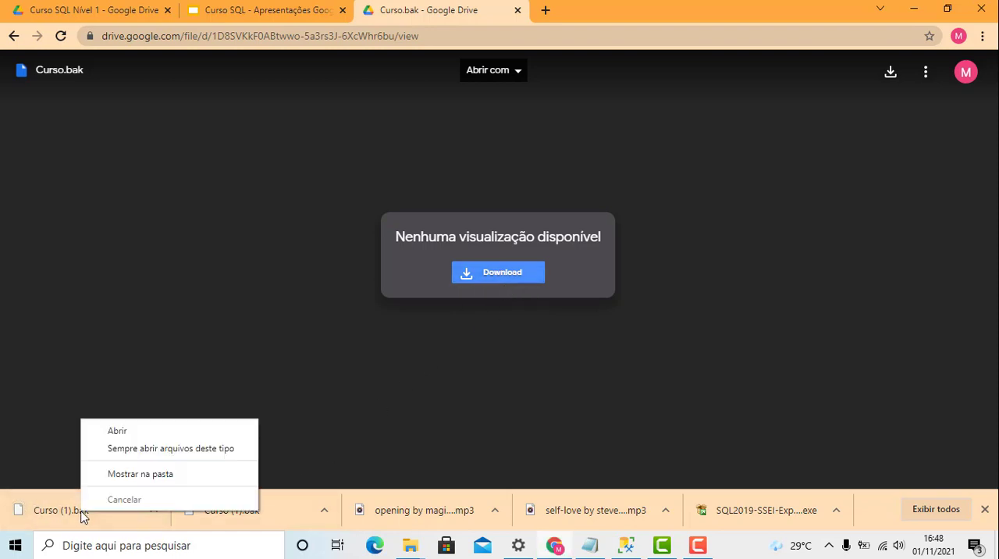
pyautogui.click(272, 522)
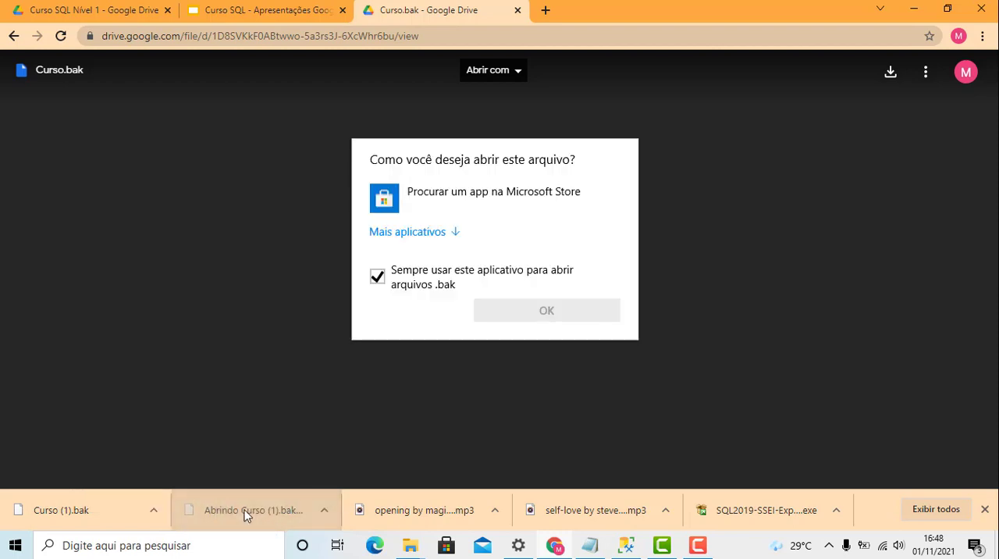
pyautogui.click(709, 170)
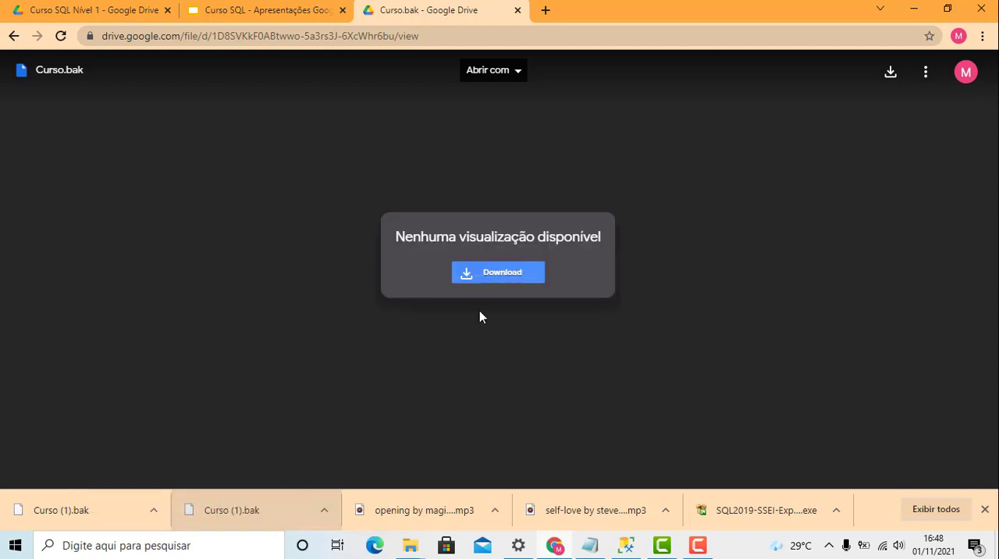
pyautogui.rightClick(83, 512)
pyautogui.click(125, 490)
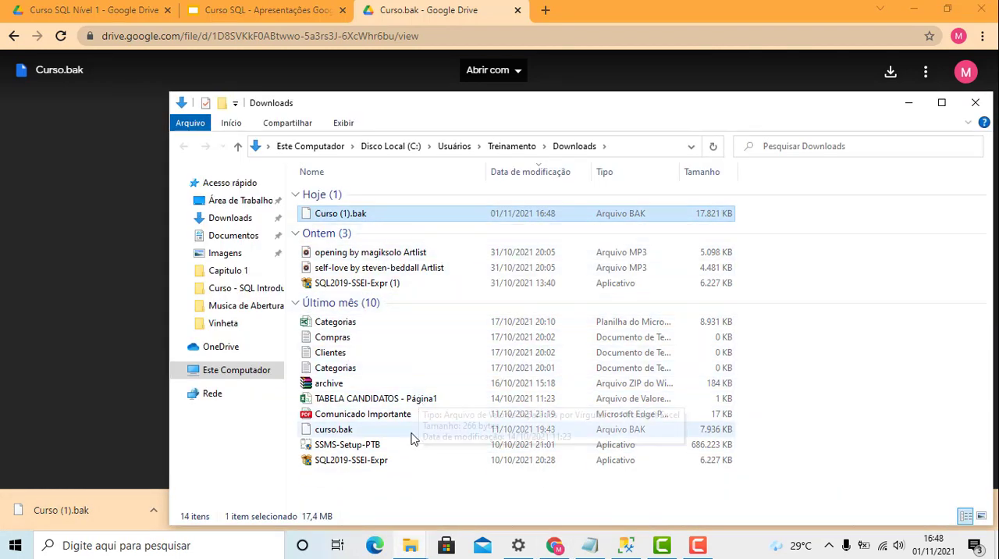
# - Delete both the old curso.bak and Curso (1).bak from the Downloads folder
pyautogui.click(349, 436)
pyautogui.press('Delete')
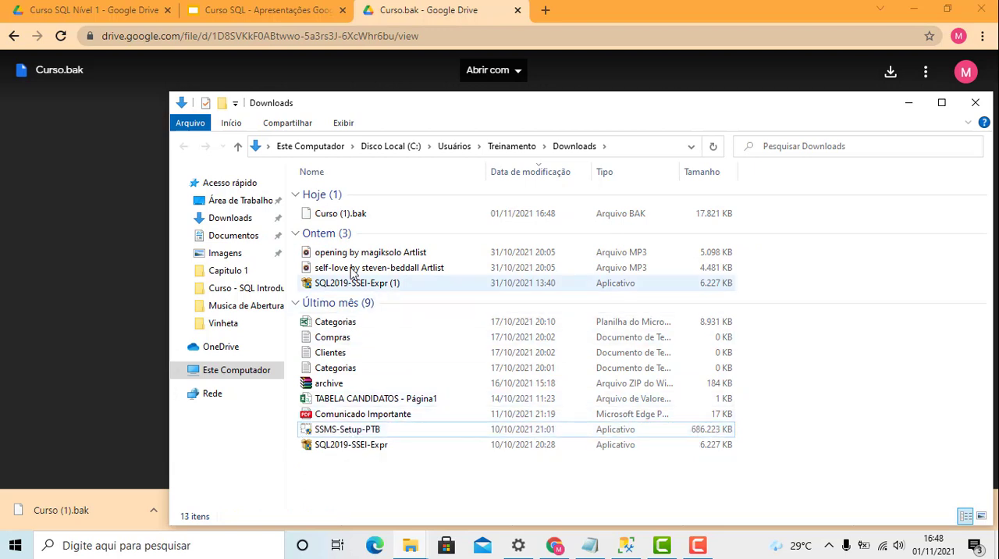
pyautogui.click(349, 218)
pyautogui.press('Delete')
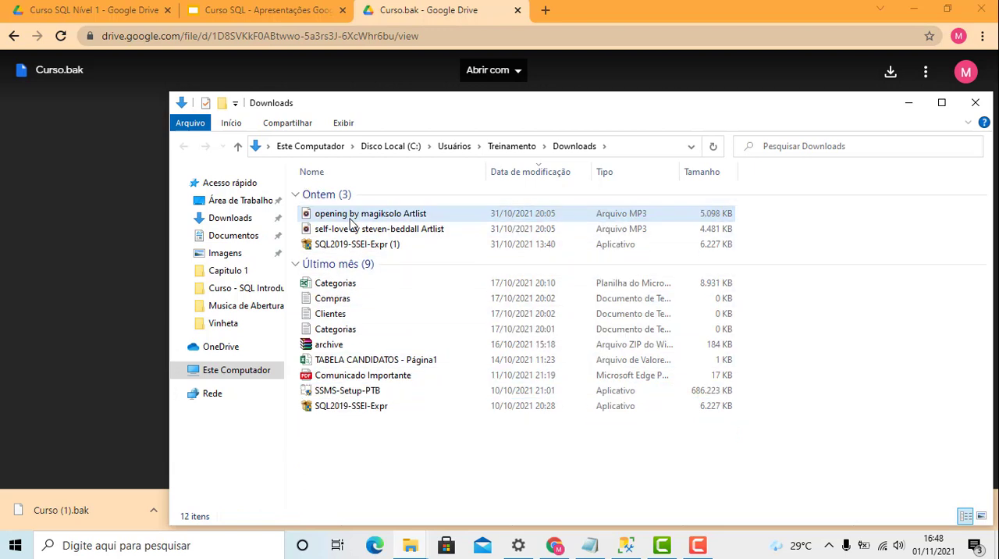
# - Return to the Google Drive page, download a fresh Curso.bak and dismiss the finished downloads list
pyautogui.click(133, 204)
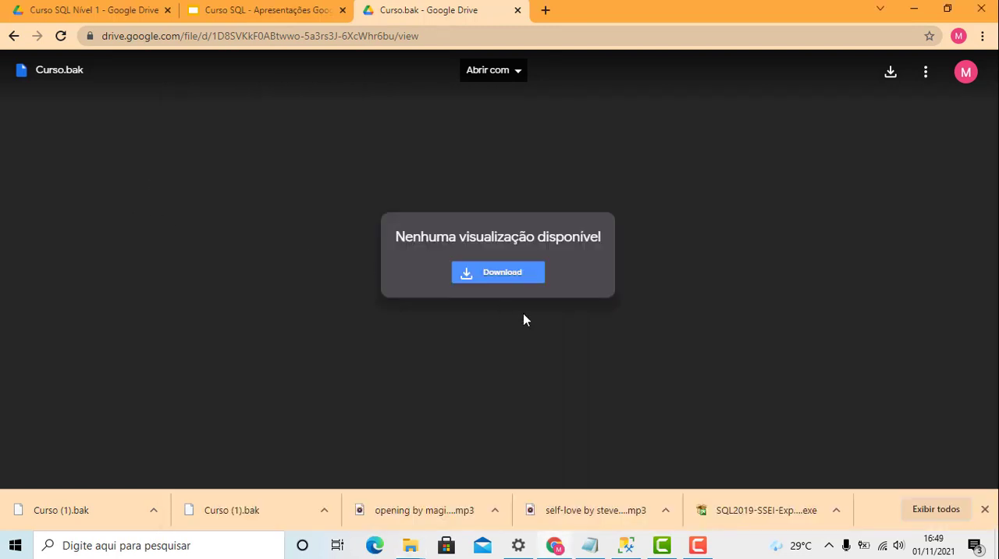
pyautogui.click(500, 281)
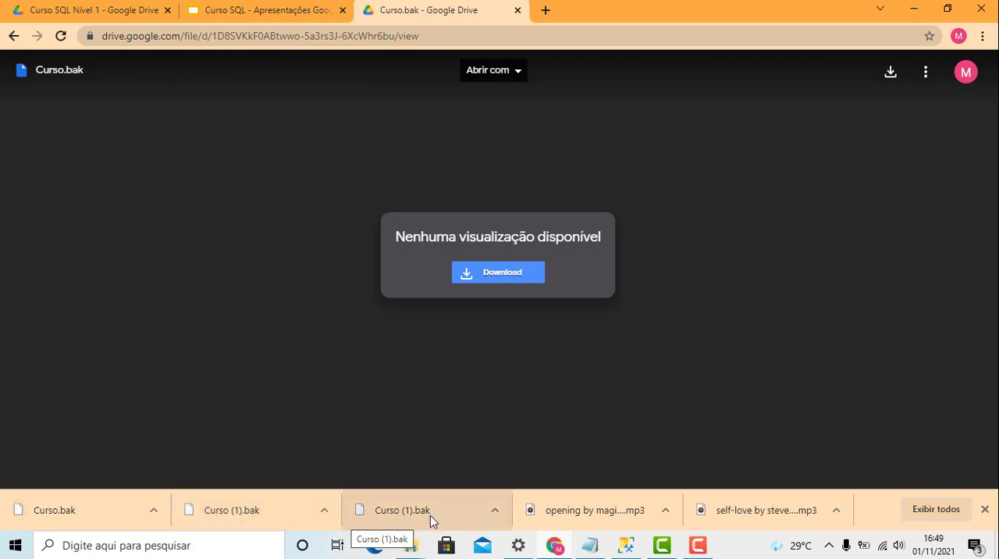
pyautogui.click(985, 510)
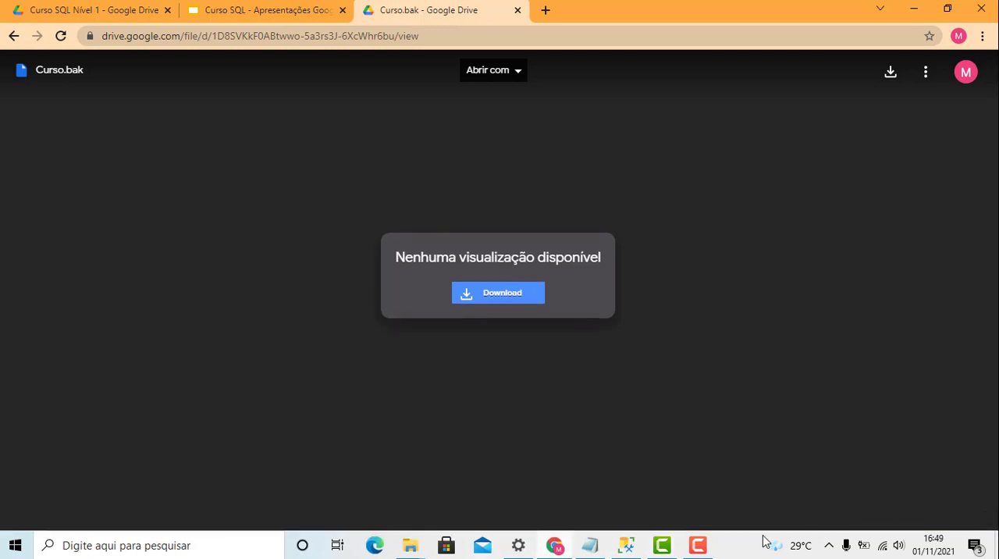
pyautogui.click(410, 548)
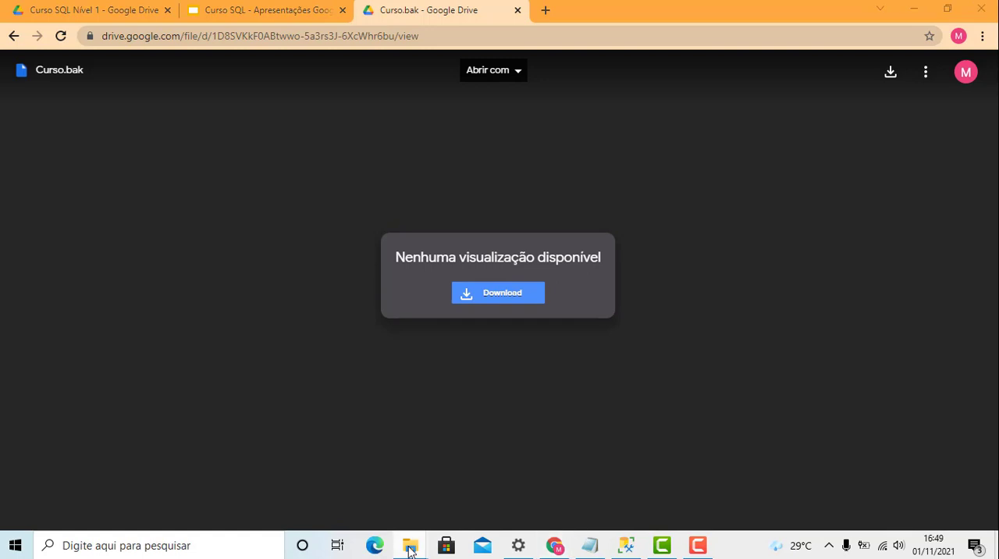
pyautogui.rightClick(410, 549)
pyautogui.click(409, 548)
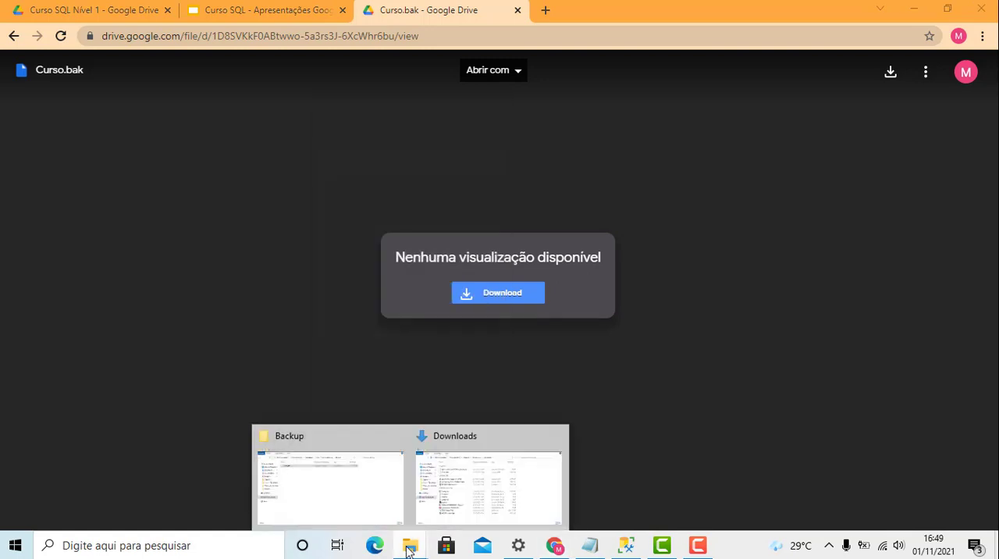
pyautogui.click(702, 479)
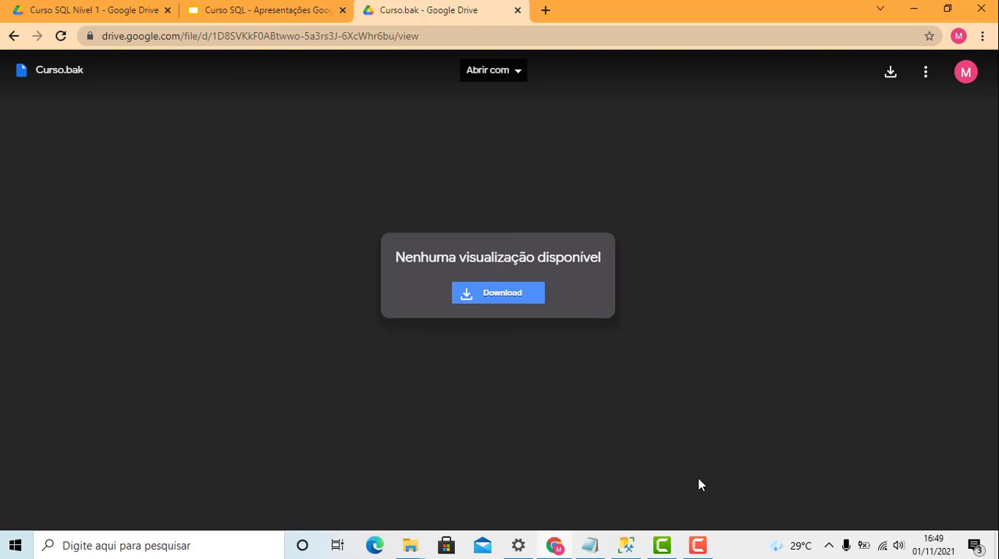
# - Open the Downloads folder in a new File Explorer window and copy Curso.bak
pyautogui.press('super+e')
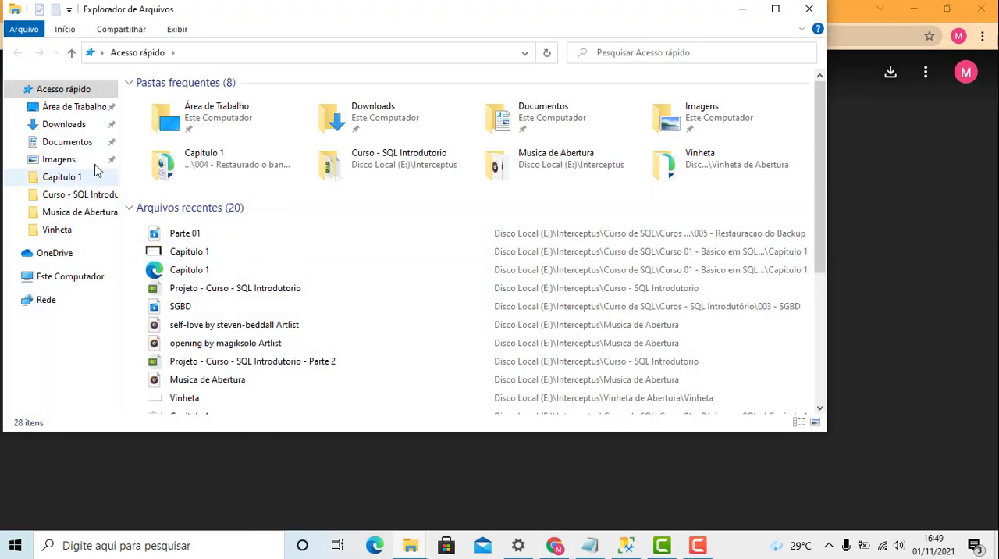
pyautogui.click(75, 125)
pyautogui.click(179, 123)
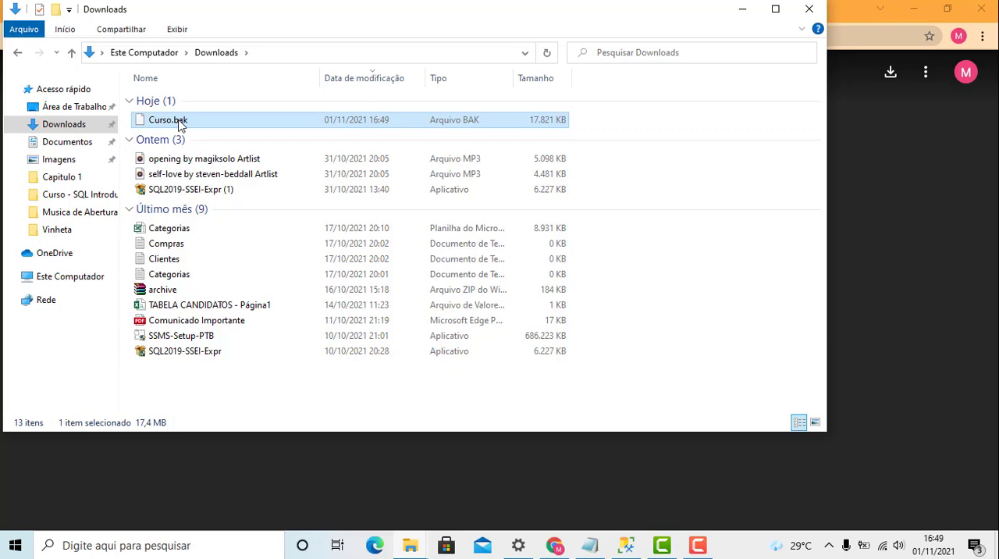
pyautogui.click(184, 139)
pyautogui.rightClick(194, 126)
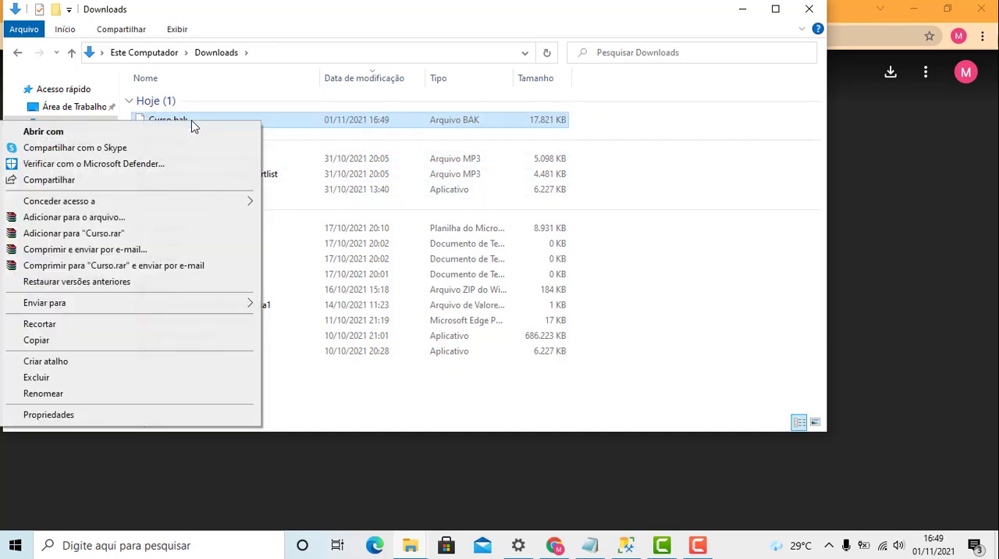
pyautogui.click(87, 340)
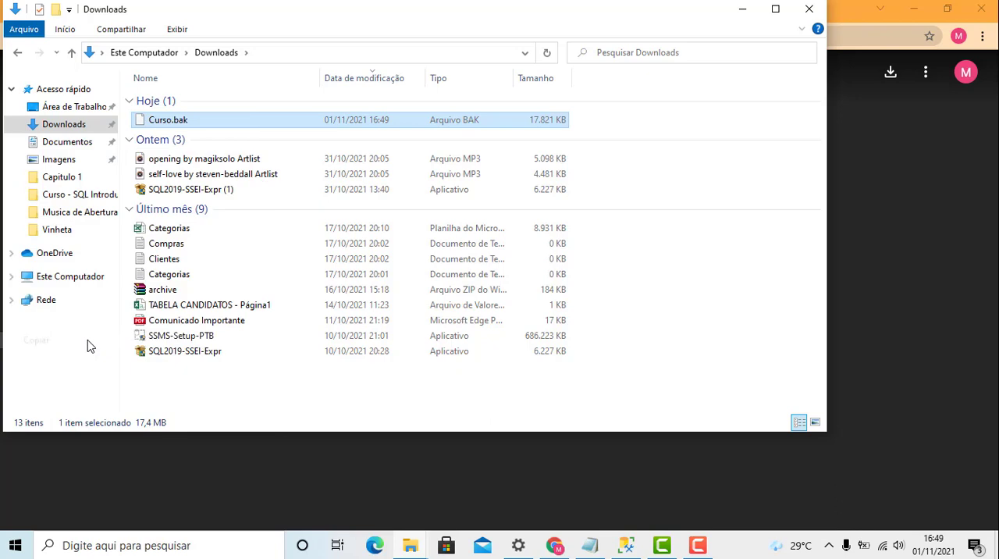
# - Go to Disco Local (C:) and delete the old curso.bak file stored there
pyautogui.click(60, 279)
pyautogui.doubleClick(229, 267)
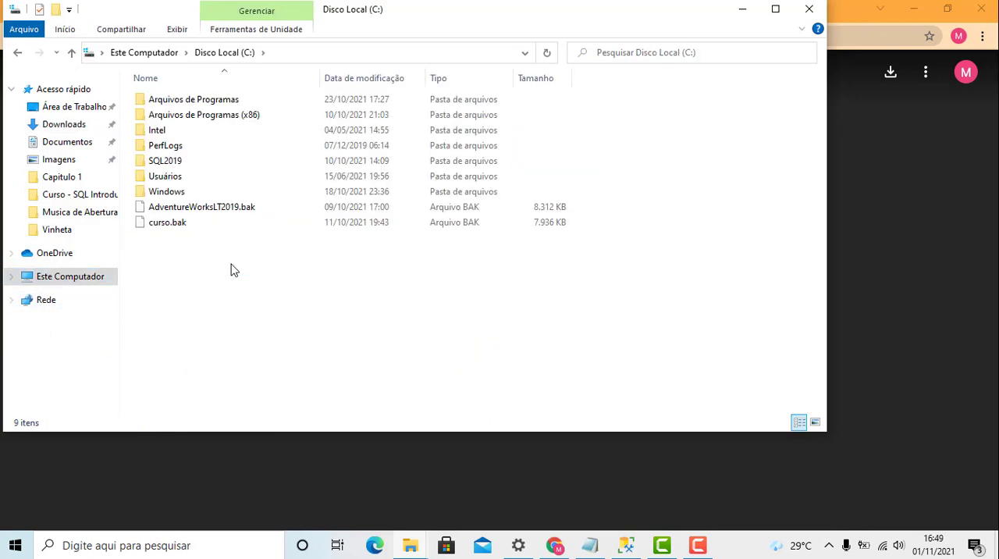
pyautogui.click(177, 226)
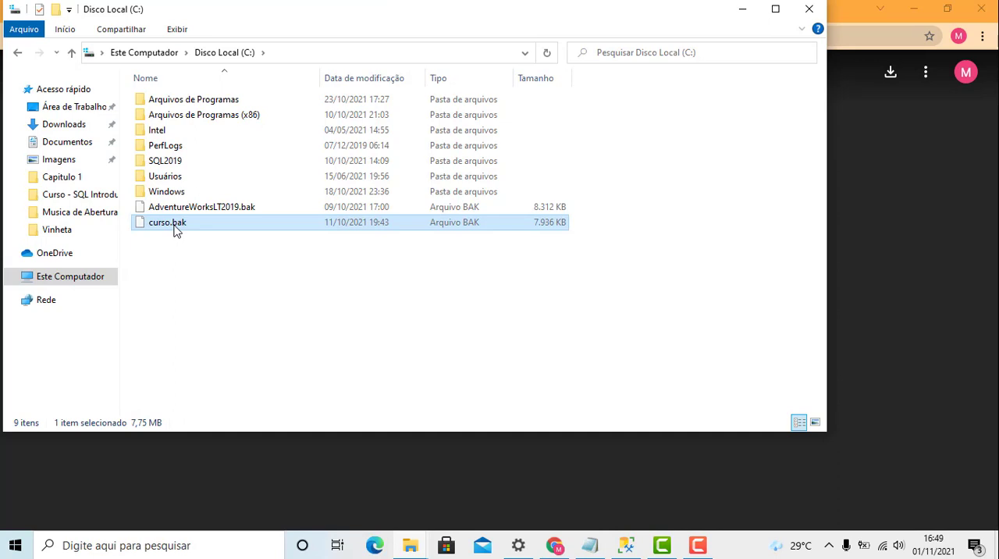
pyautogui.press('Delete')
pyautogui.press('Return')
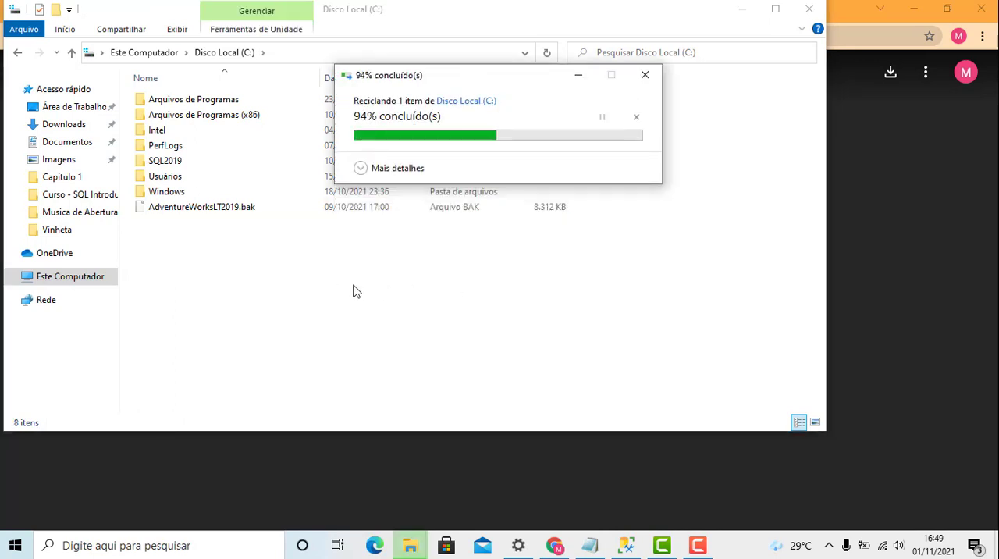
# - Create a new folder named Backup in the root of Disco Local (C:)
pyautogui.rightClick(231, 345)
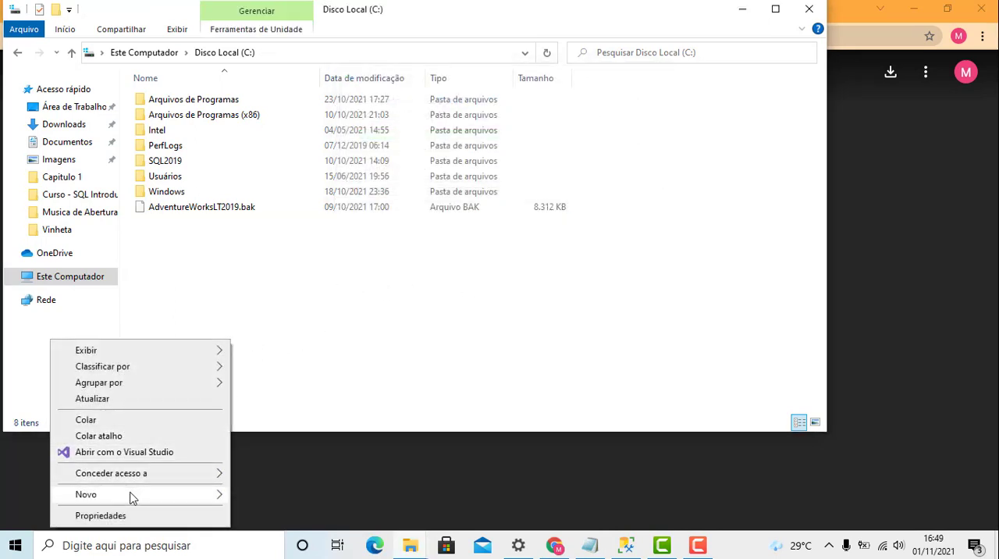
pyautogui.moveTo(159, 492)
pyautogui.click(261, 495)
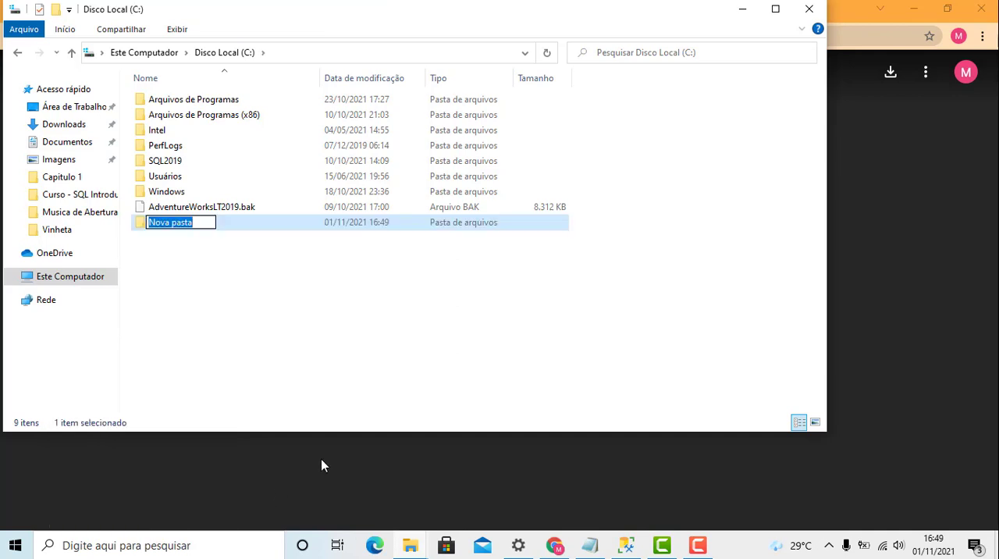
pyautogui.write('Backup')
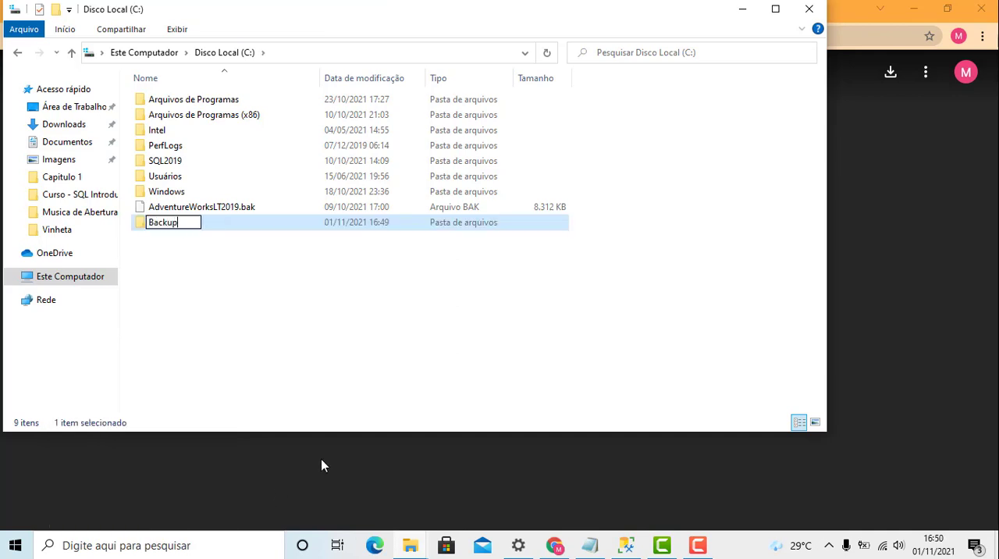
pyautogui.click(272, 345)
# - Paste the copied Curso.bak into the C:\Backup folder and minimize the File Explorer window
pyautogui.click(171, 232)
pyautogui.doubleClick(172, 233)
pyautogui.rightClick(241, 239)
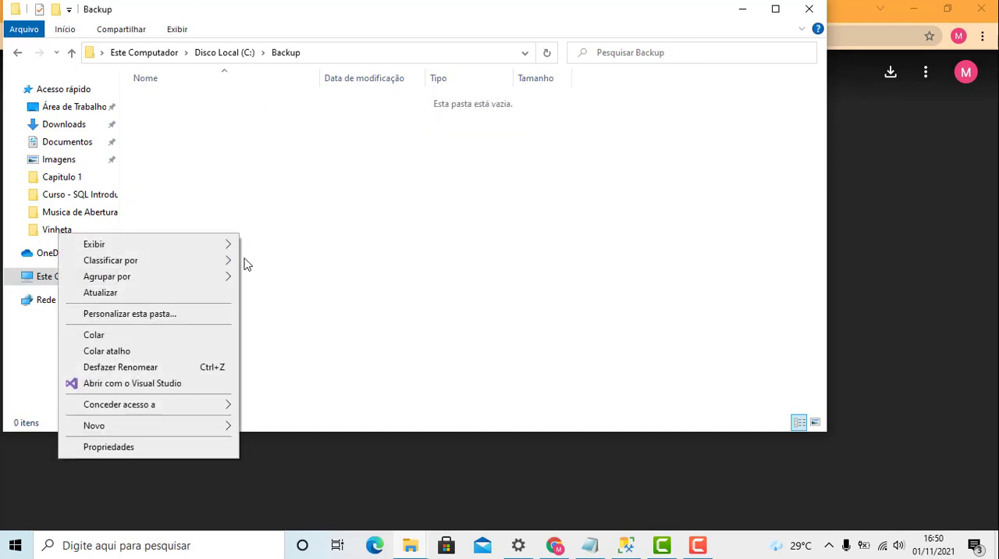
pyautogui.click(162, 343)
pyautogui.click(430, 237)
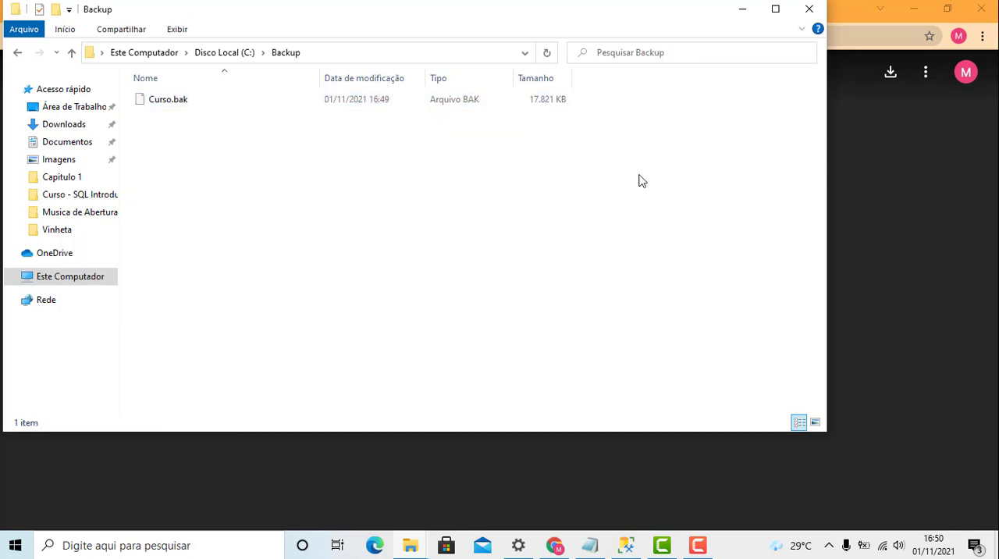
pyautogui.click(742, 17)
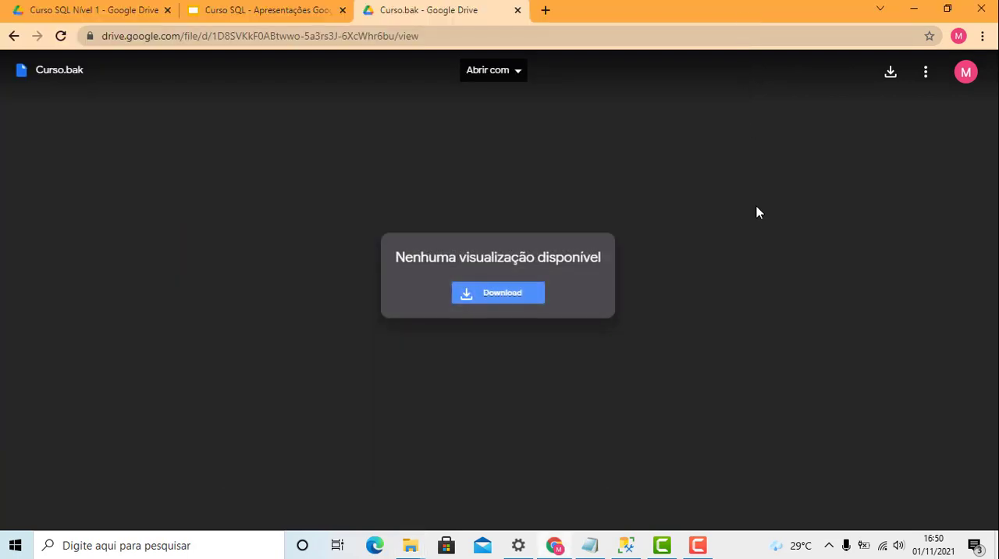
# - Switch to SQL Server Management Studio and start a database restore from Bancos de Dados, with Dispositivo as the source
pyautogui.click(627, 545)
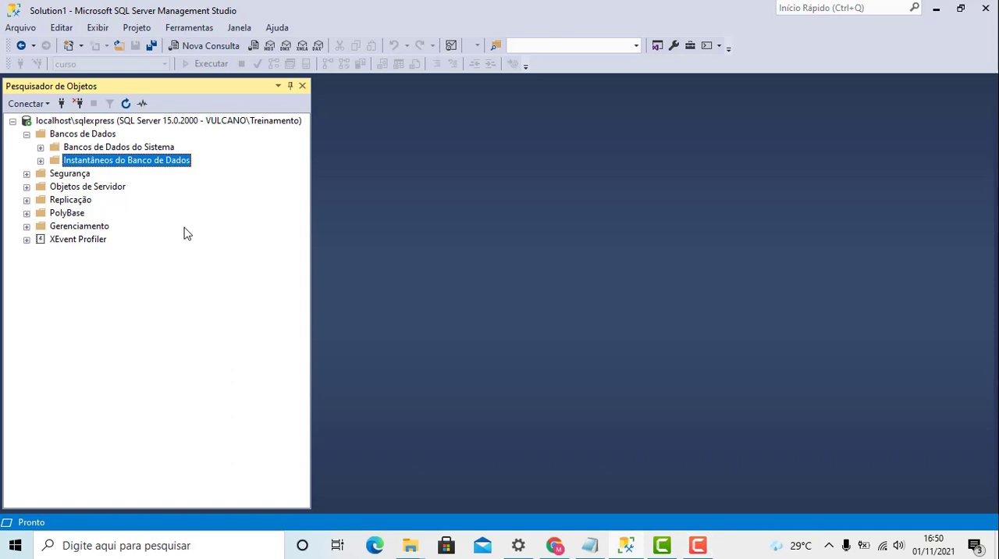
pyautogui.rightClick(99, 137)
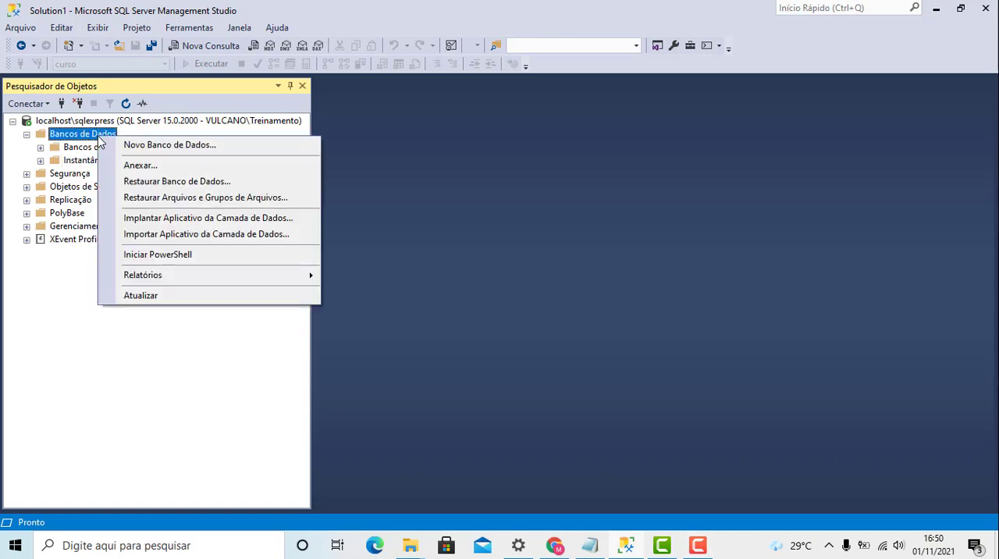
pyautogui.click(228, 182)
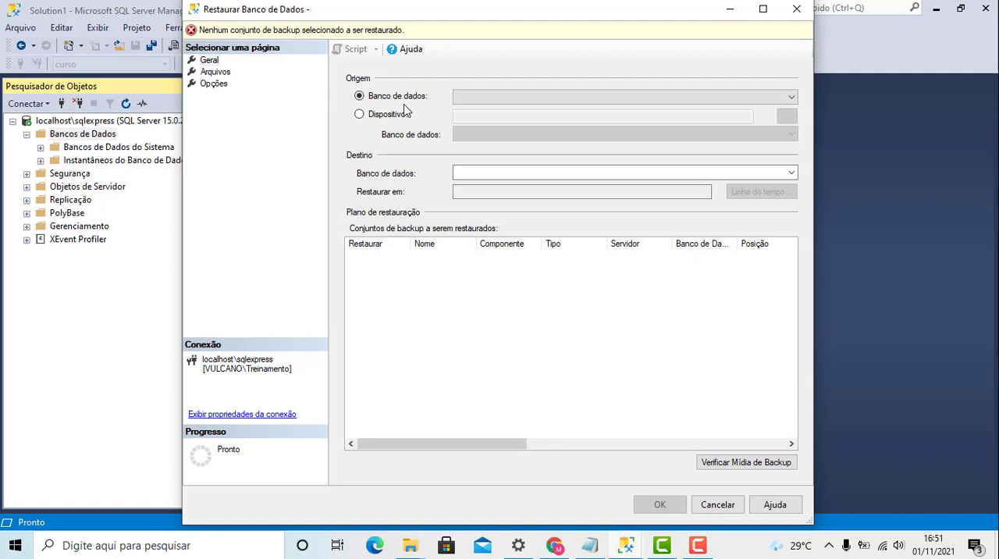
pyautogui.click(382, 116)
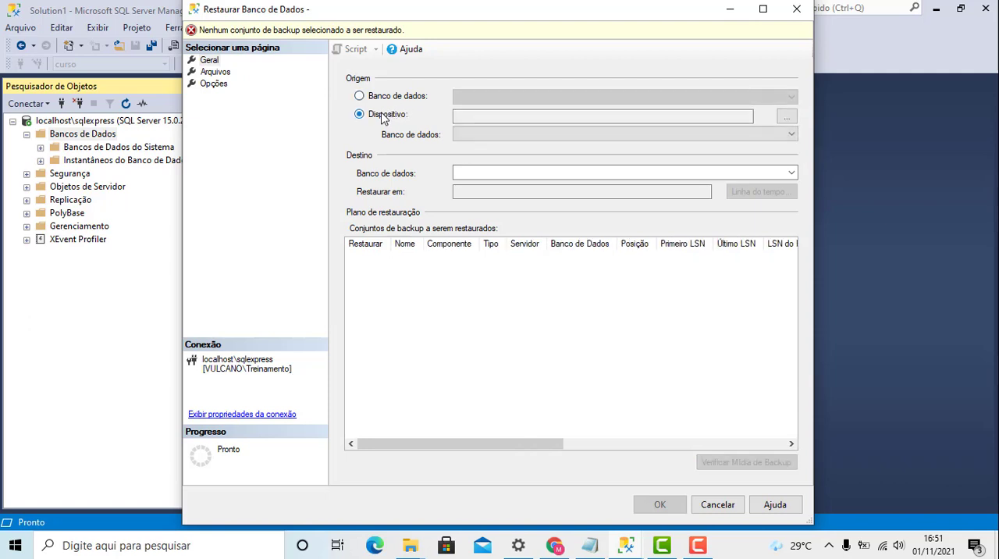
pyautogui.click(789, 119)
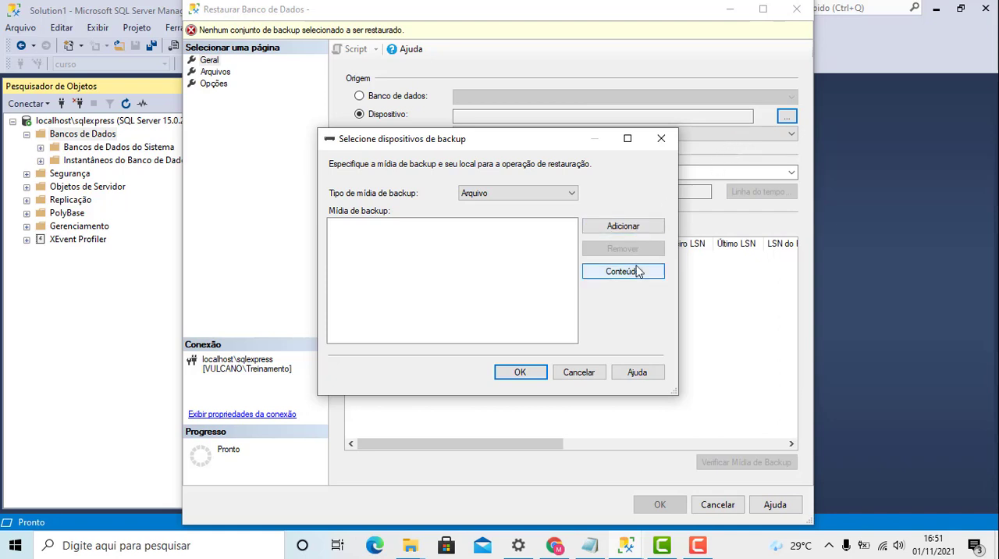
# - Add Curso.bak from C:\Backup as the backup media and accept it as the restore source
pyautogui.click(637, 227)
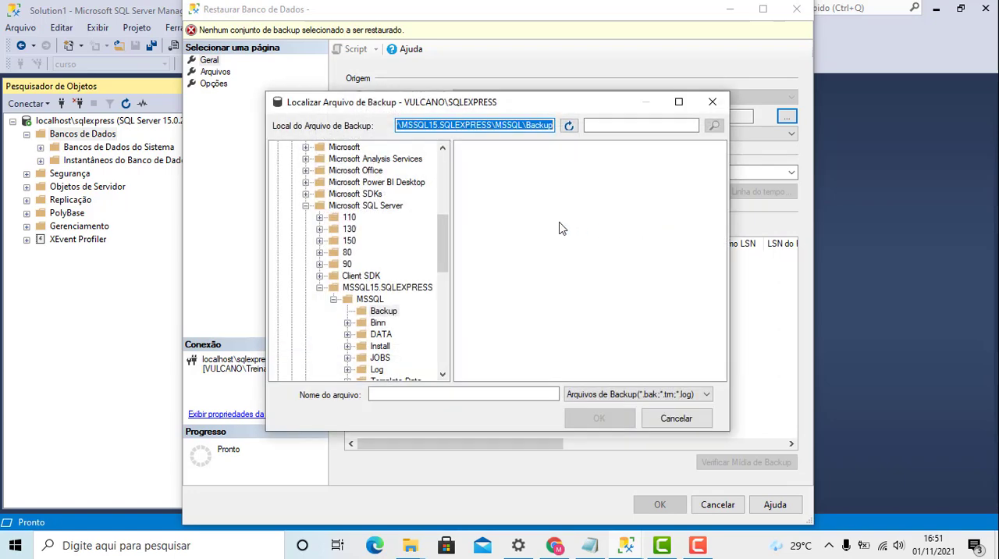
pyautogui.moveTo(442, 226); pyautogui.dragTo(441, 164)
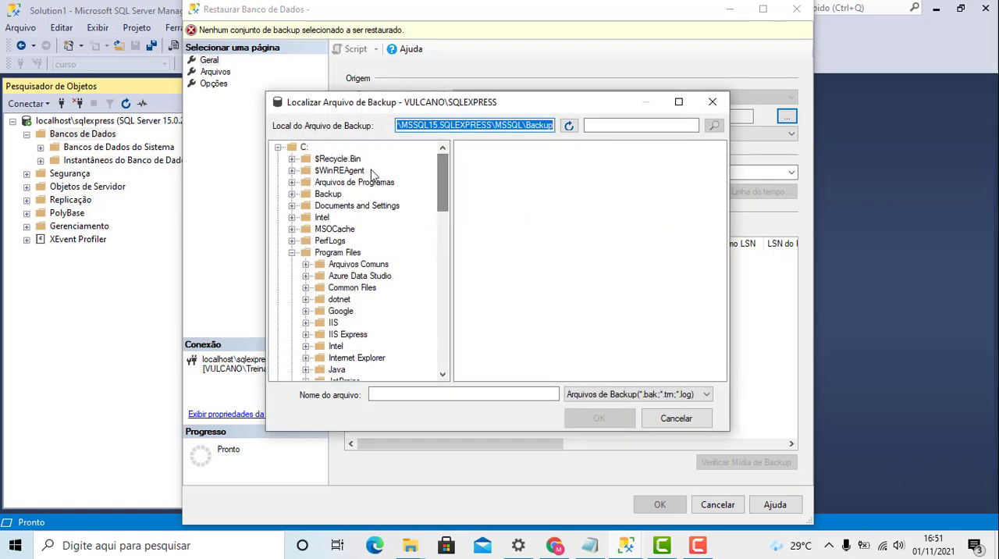
pyautogui.click(292, 253)
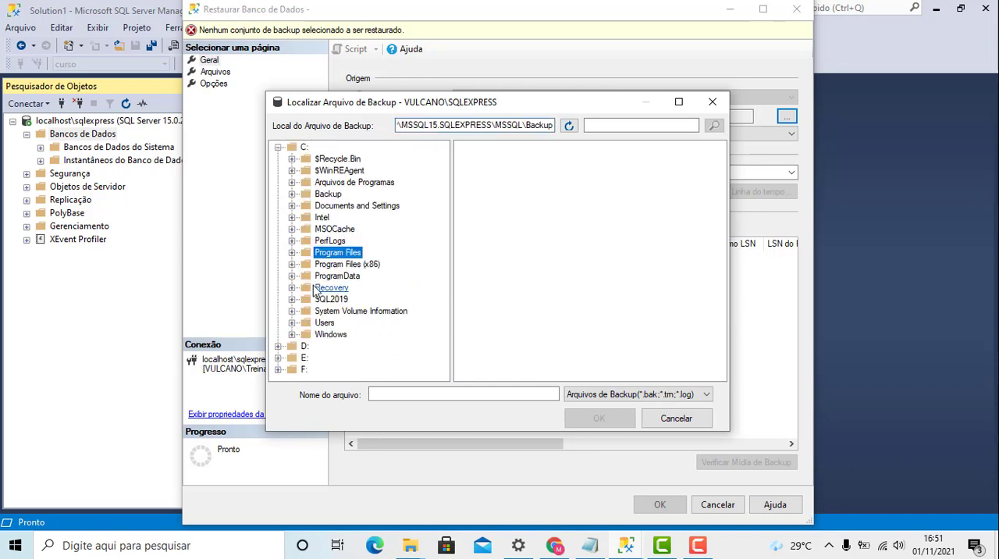
pyautogui.click(332, 195)
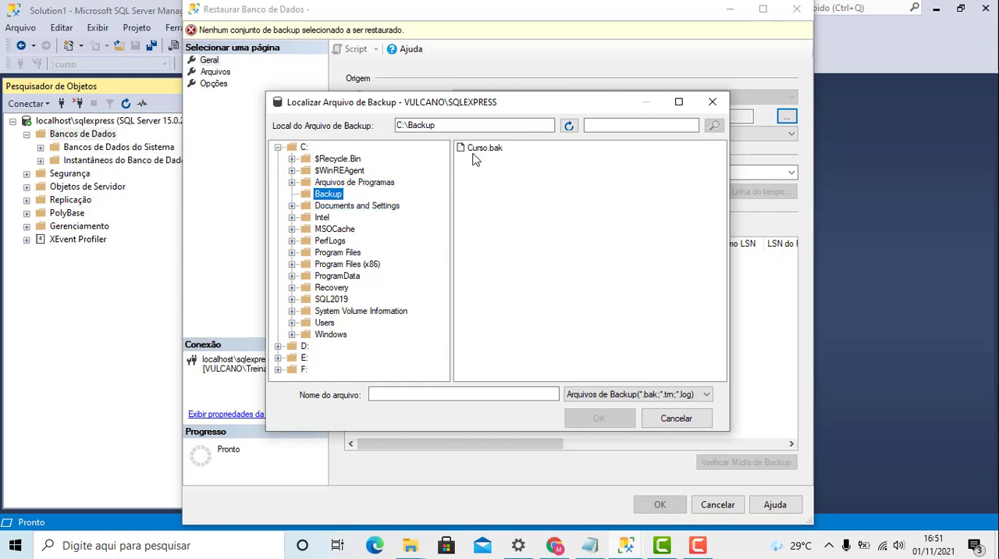
pyautogui.click(345, 207)
pyautogui.click(327, 194)
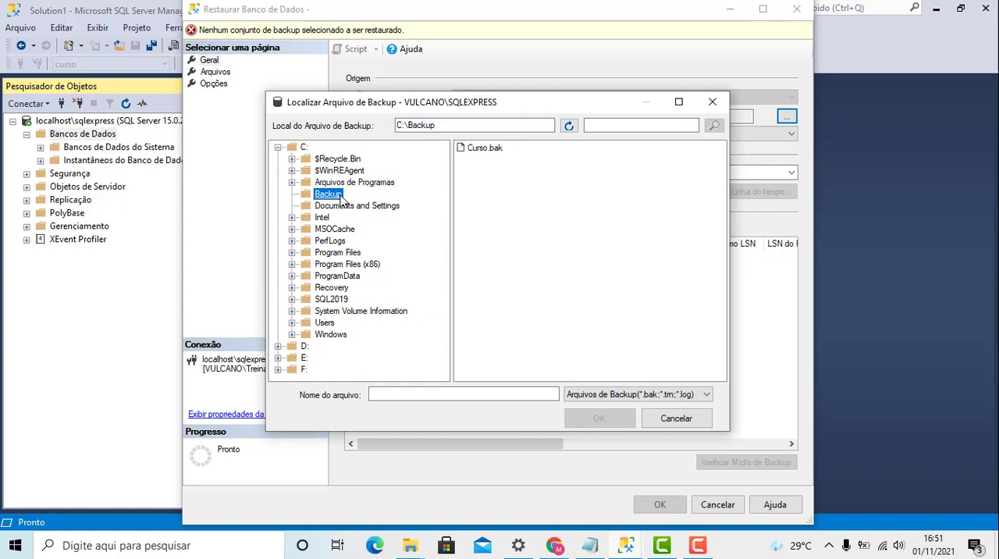
pyautogui.click(485, 148)
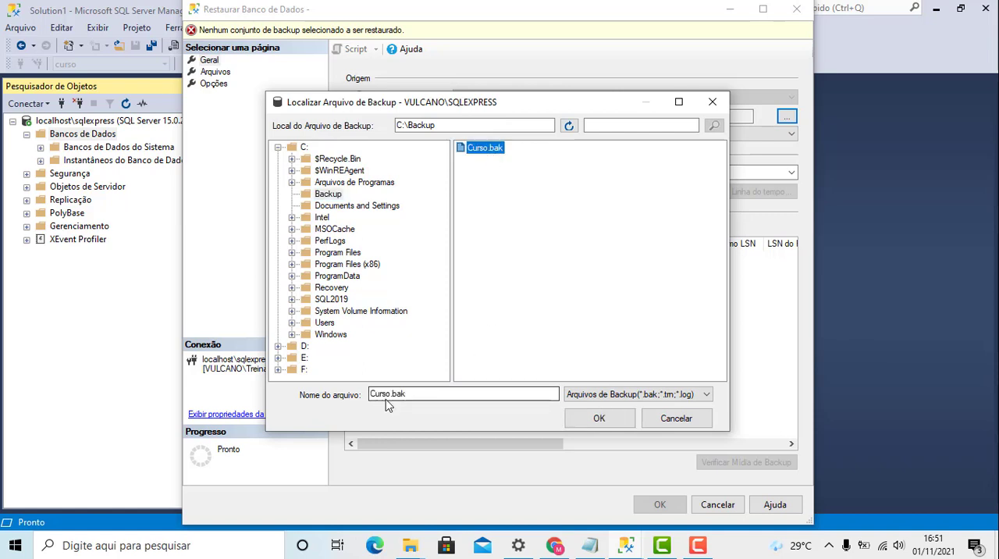
pyautogui.click(414, 394)
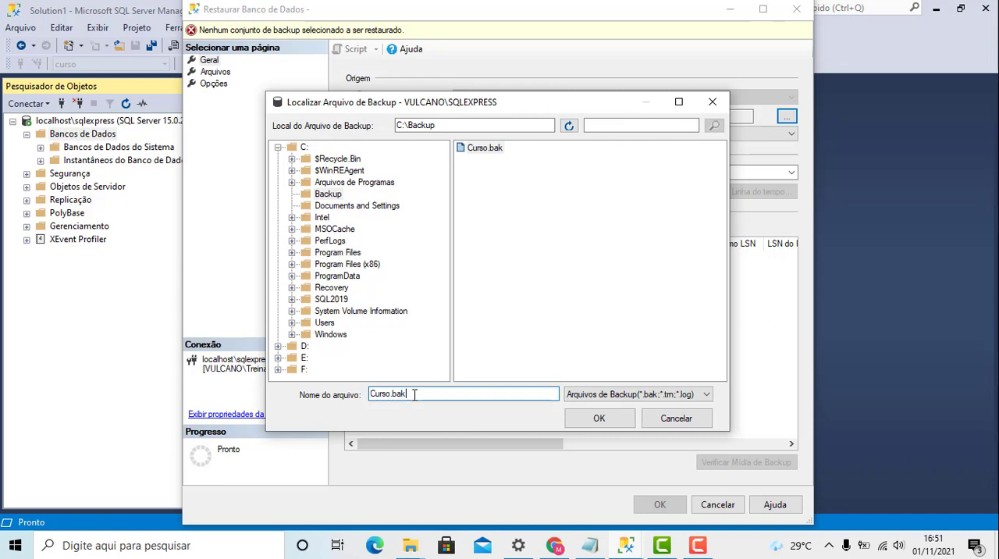
pyautogui.click(608, 419)
pyautogui.click(417, 231)
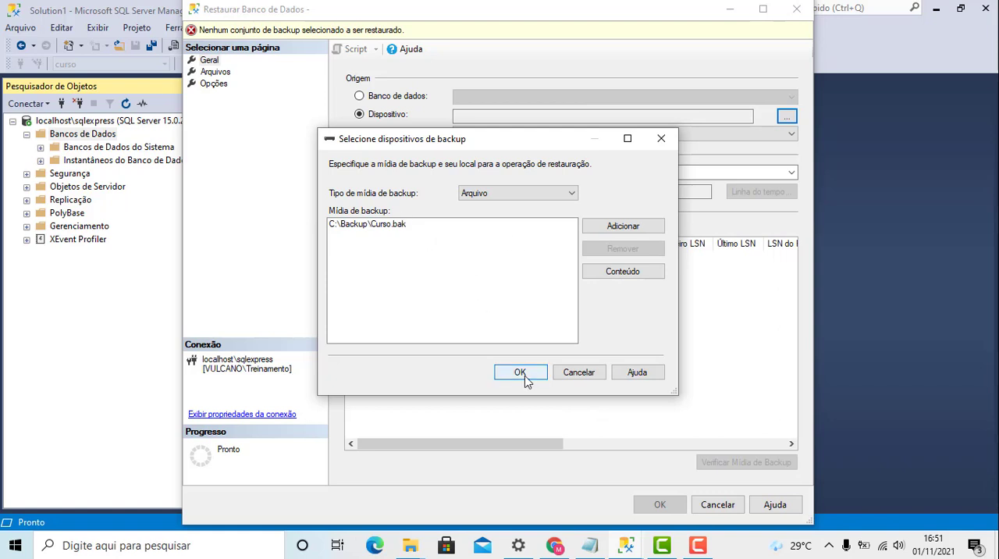
pyautogui.click(362, 228)
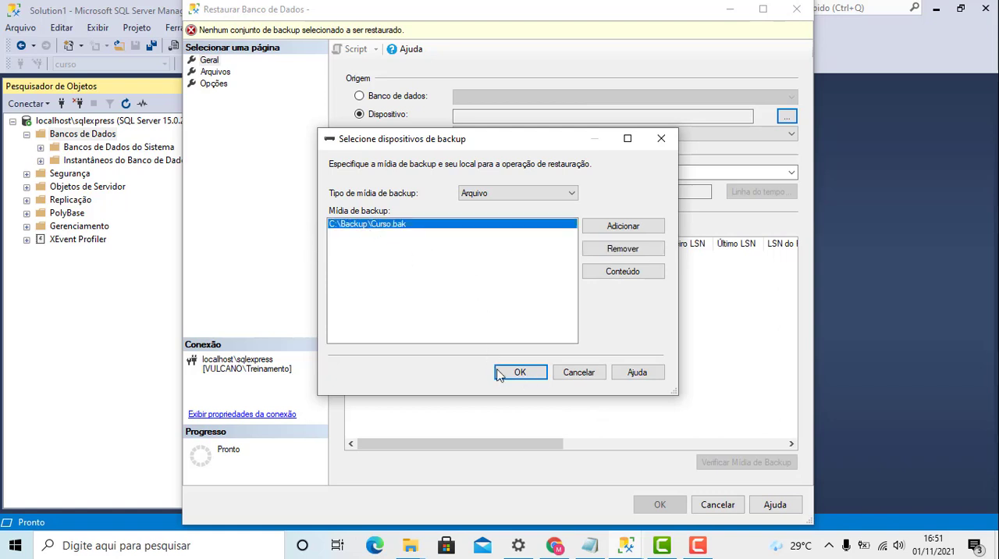
pyautogui.click(520, 372)
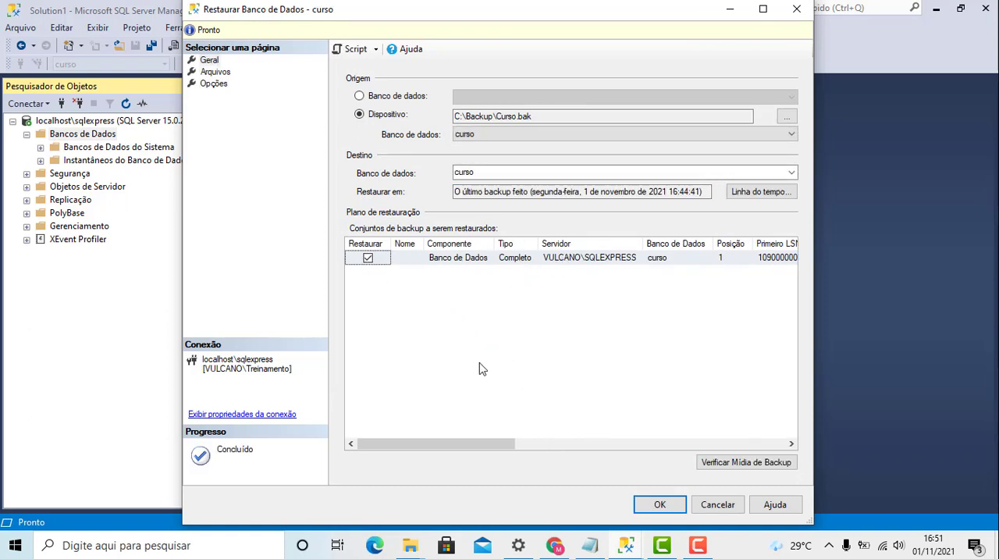
# - Review the backup set details and the Arquivos page, and restore the curso database
pyautogui.moveTo(474, 446); pyautogui.dragTo(559, 434)
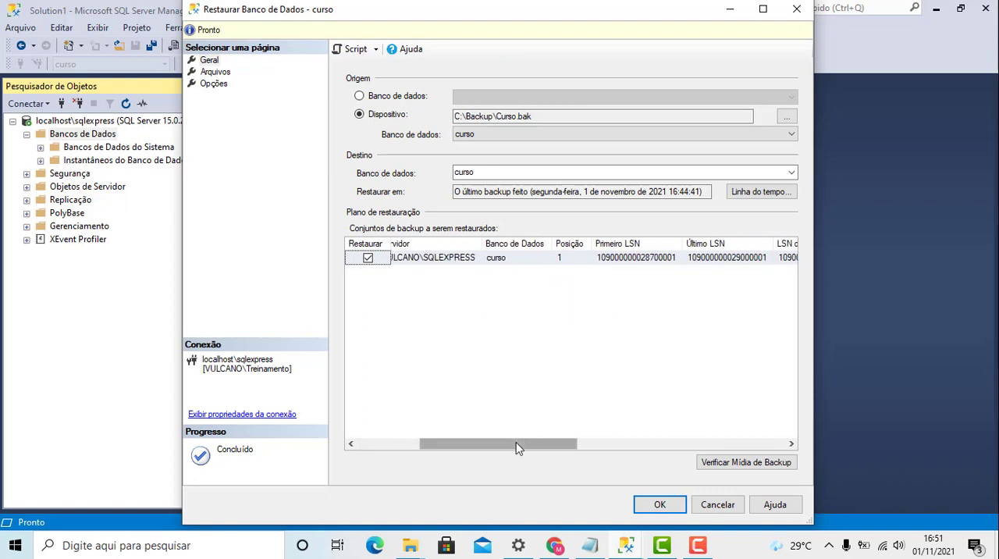
pyautogui.moveTo(529, 445); pyautogui.dragTo(682, 380)
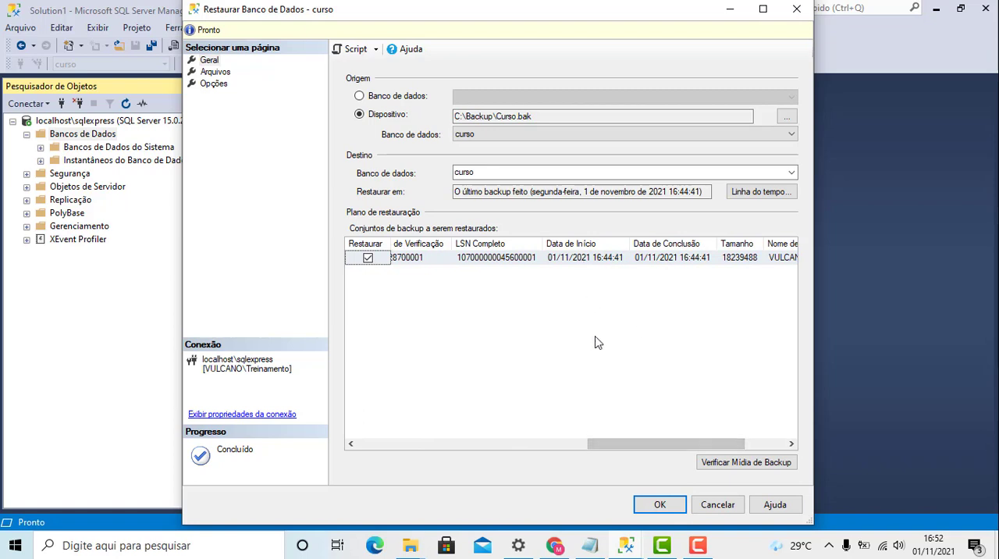
pyautogui.moveTo(646, 444); pyautogui.dragTo(687, 444)
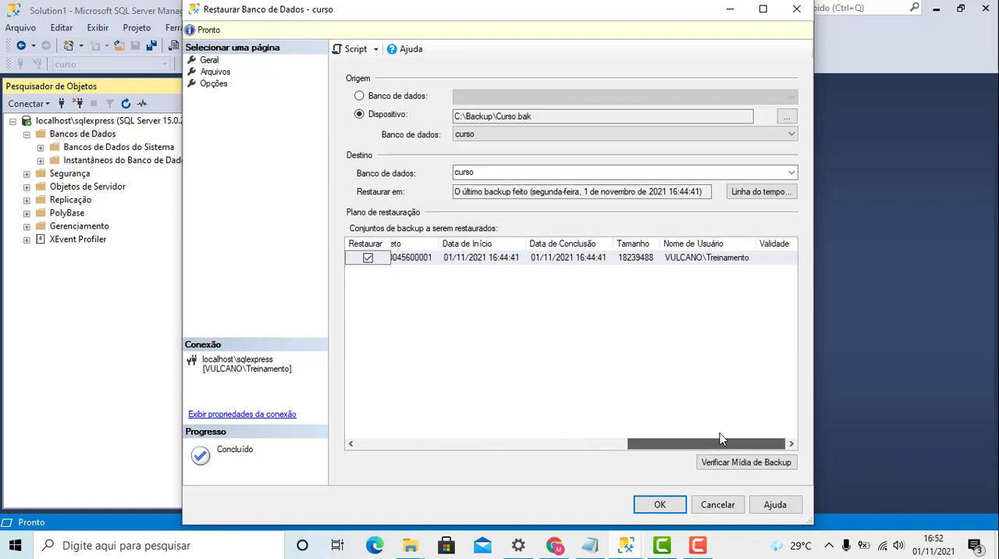
pyautogui.moveTo(751, 444); pyautogui.dragTo(417, 493)
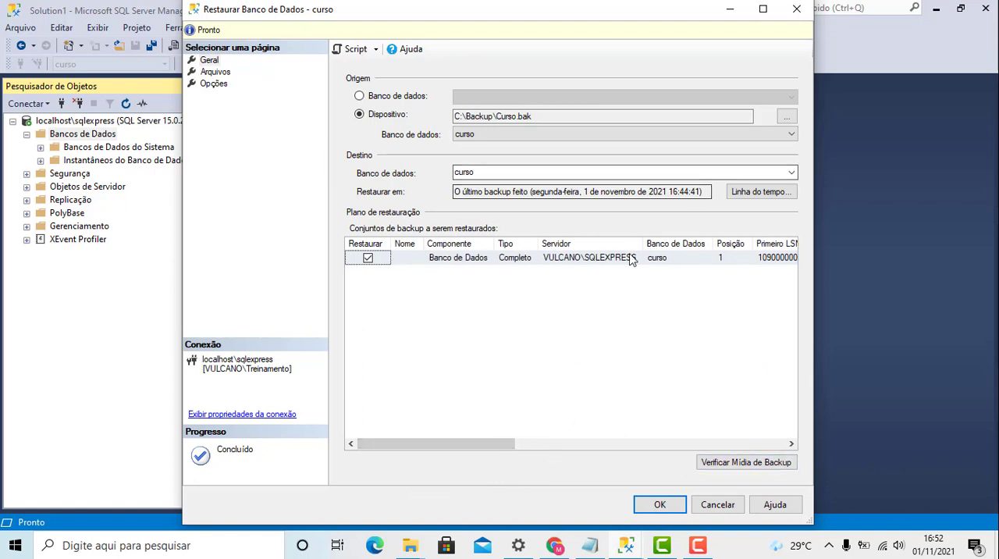
pyautogui.click(216, 72)
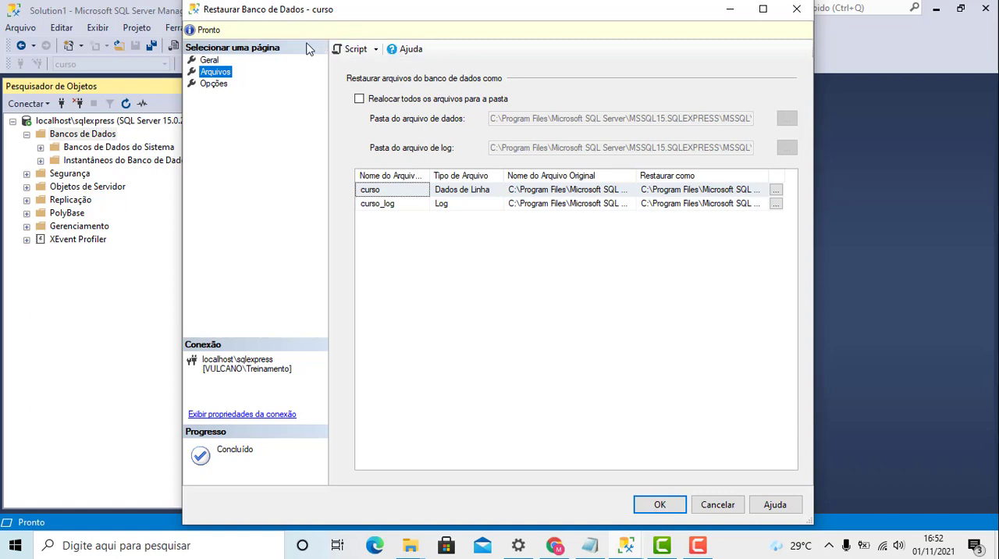
pyautogui.click(219, 63)
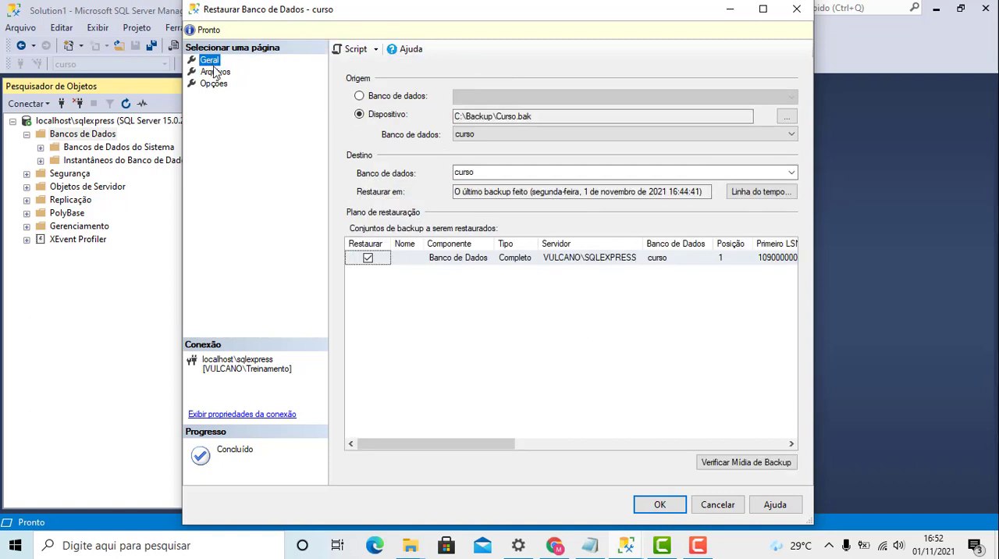
pyautogui.click(665, 505)
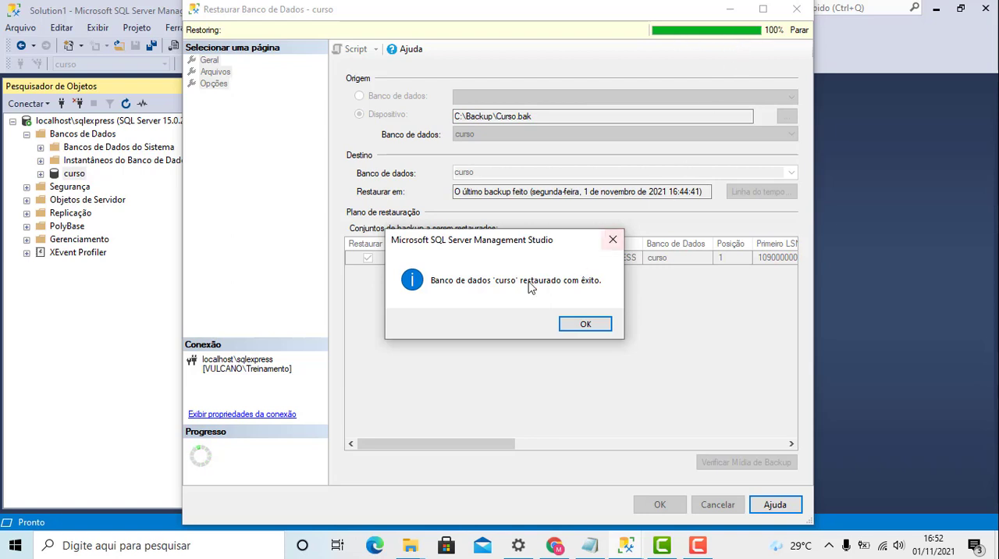
pyautogui.click(585, 325)
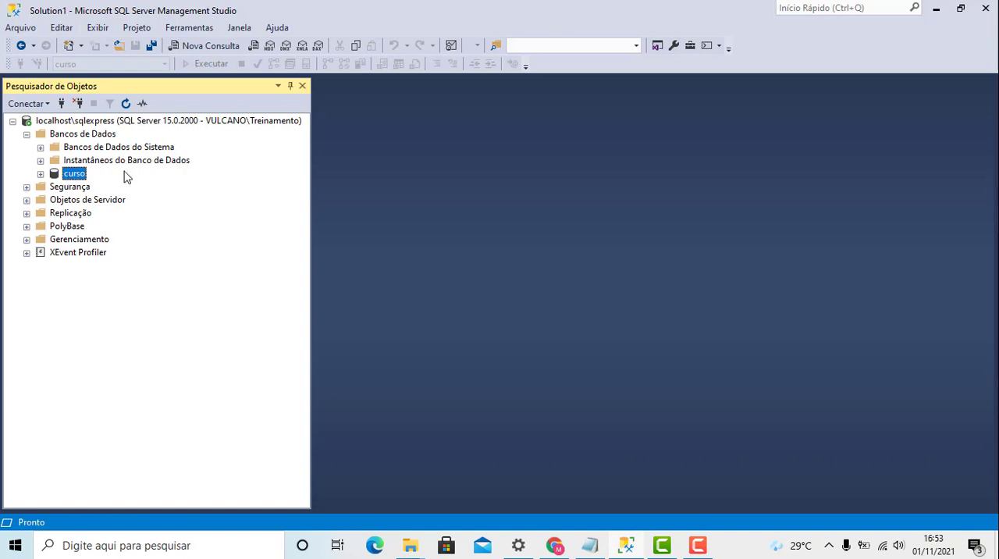
# - Expand the curso database in the object tree and list the contents of its Tabelas folder
pyautogui.click(41, 174)
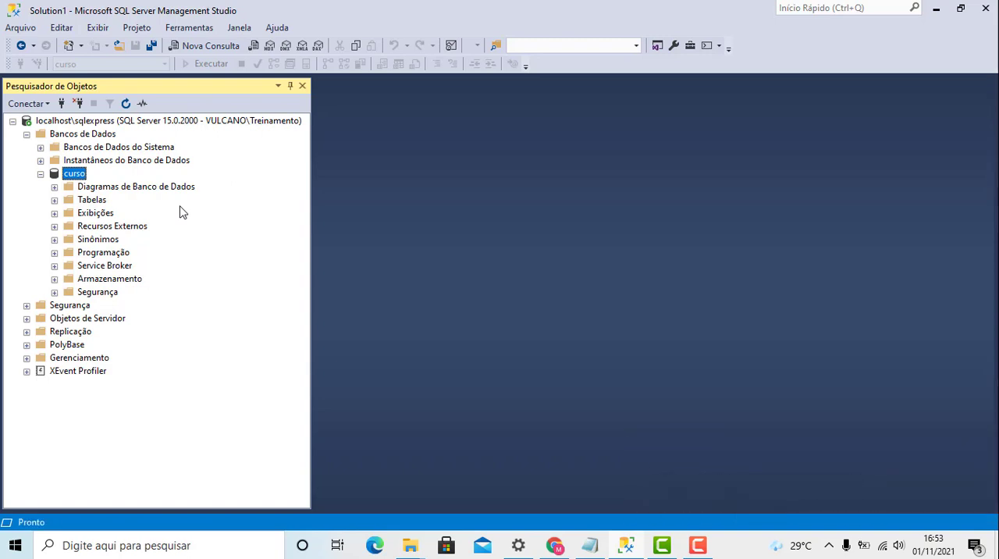
pyautogui.click(26, 135)
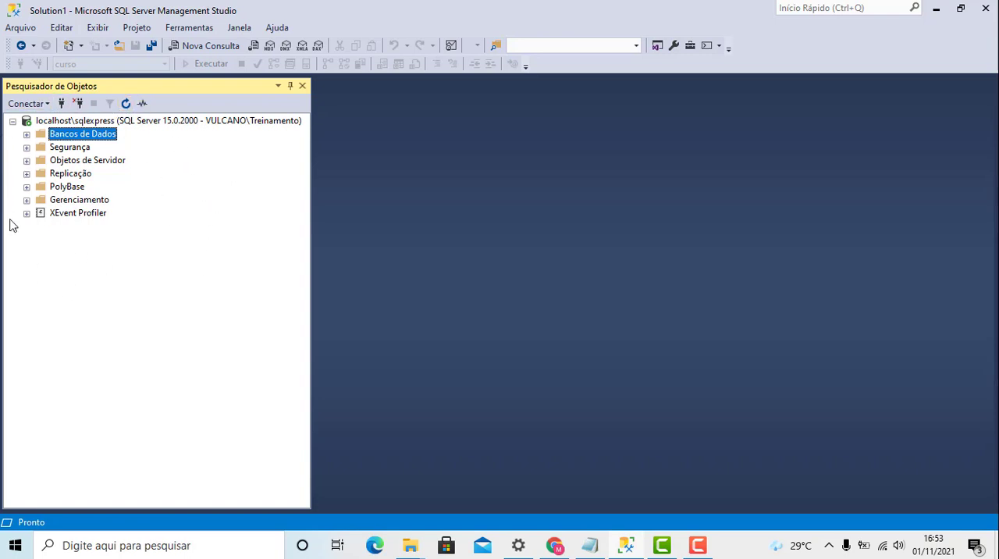
pyautogui.click(27, 136)
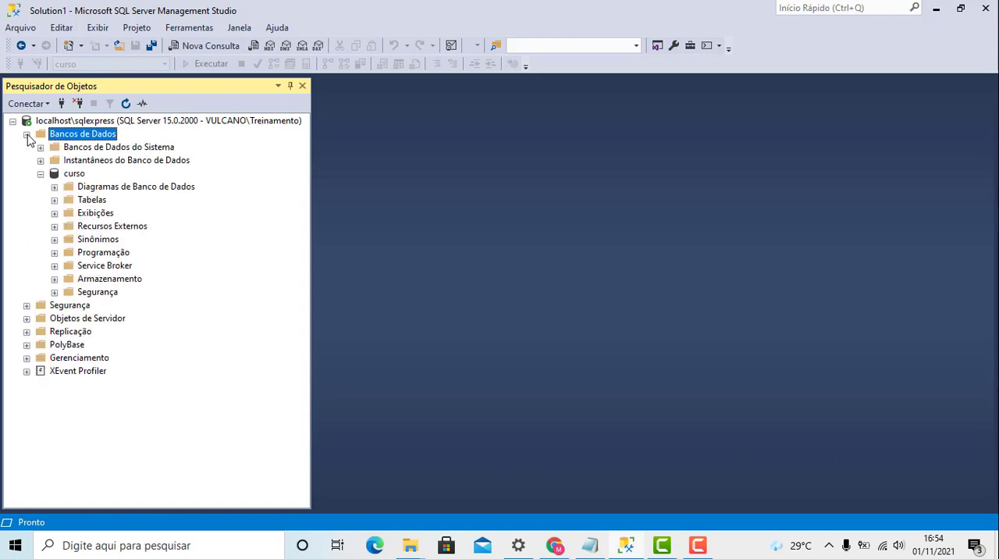
pyautogui.click(67, 177)
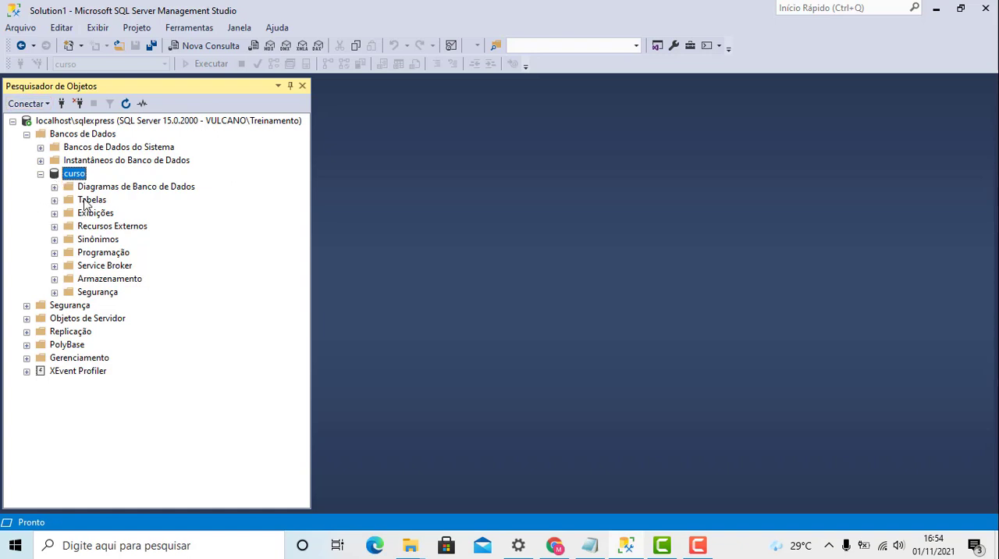
pyautogui.click(55, 200)
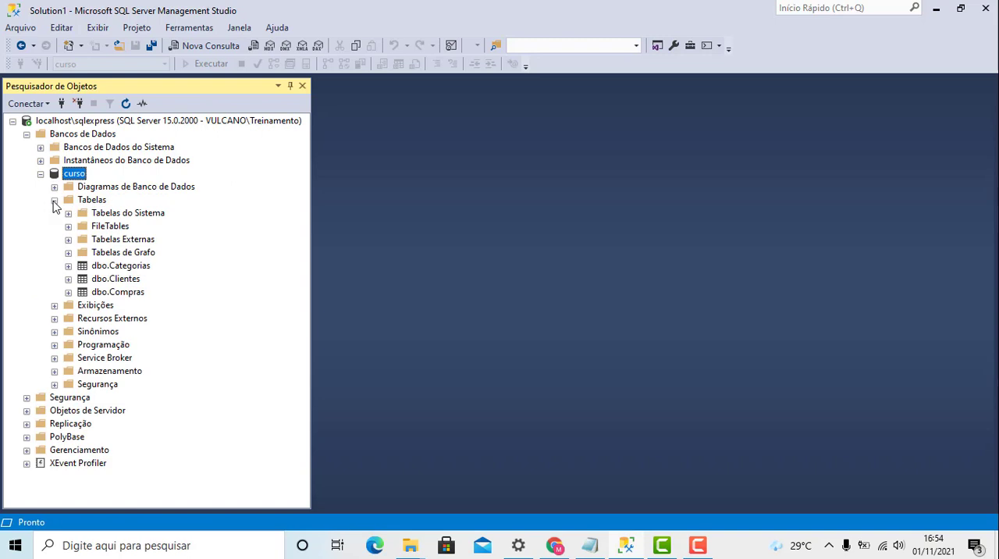